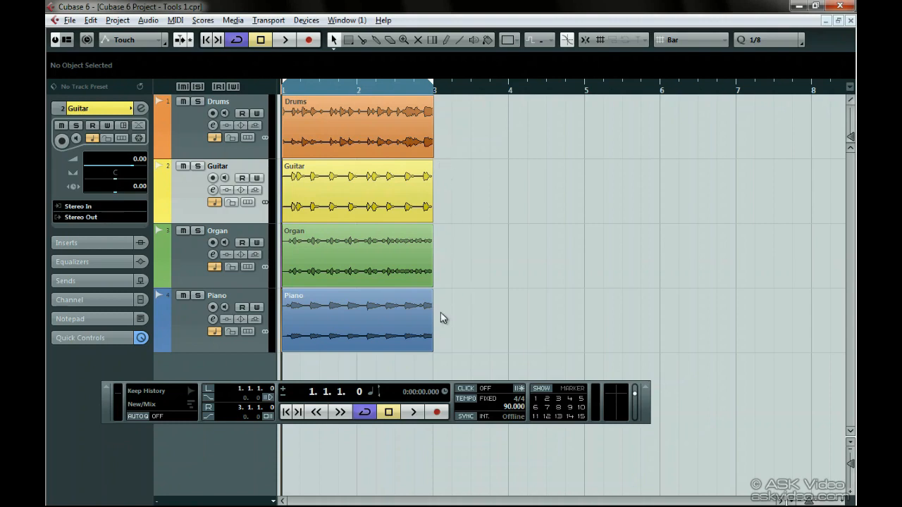
- Try several editing tools and return to the Object Selection tool using the pop-up toolbox
{"action": "left_click", "coordinate": [349, 40]}
{"action": "left_click", "coordinate": [362, 40]}
{"action": "right_click", "coordinate": [440, 140]}
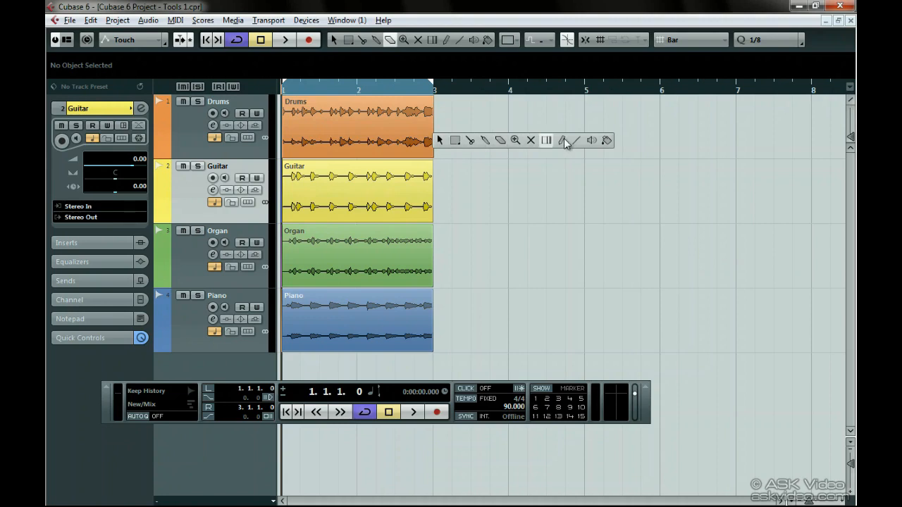
{"action": "left_click", "coordinate": [441, 141]}
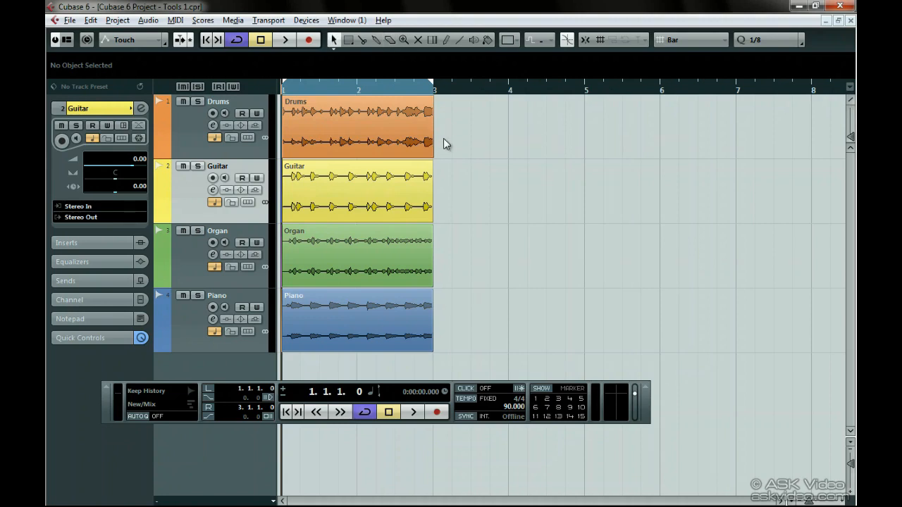
- Try the Sizing Moves Contents and Sizing Applies Time Stretch modes of the Object Selection tool
{"action": "left_click", "coordinate": [336, 42]}
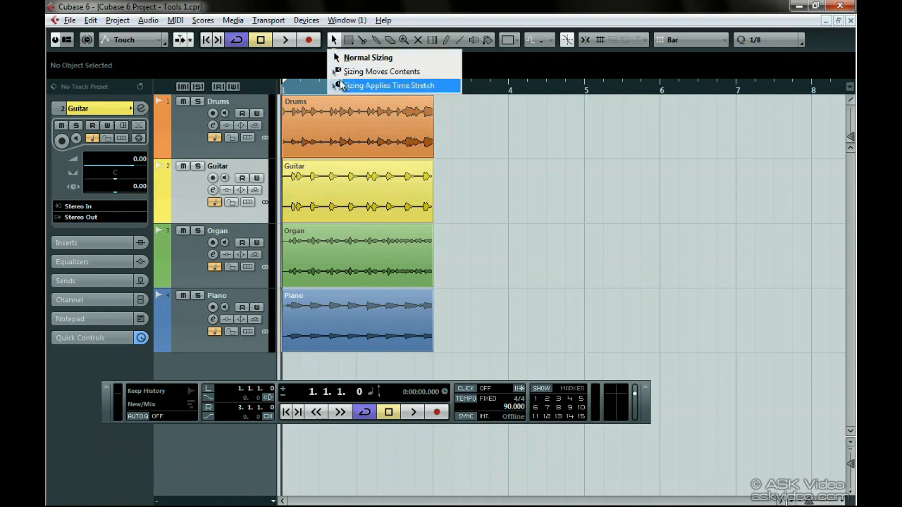
{"action": "left_click", "coordinate": [335, 42]}
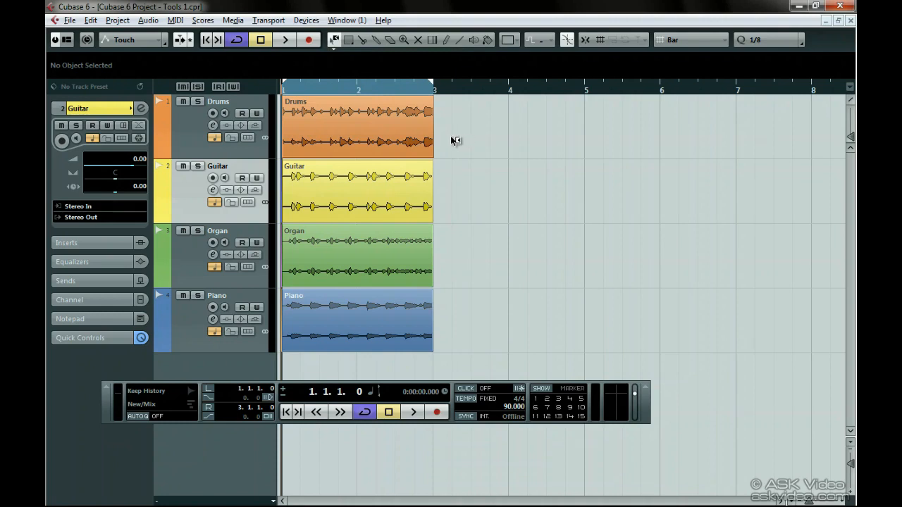
{"action": "left_click", "coordinate": [430, 138]}
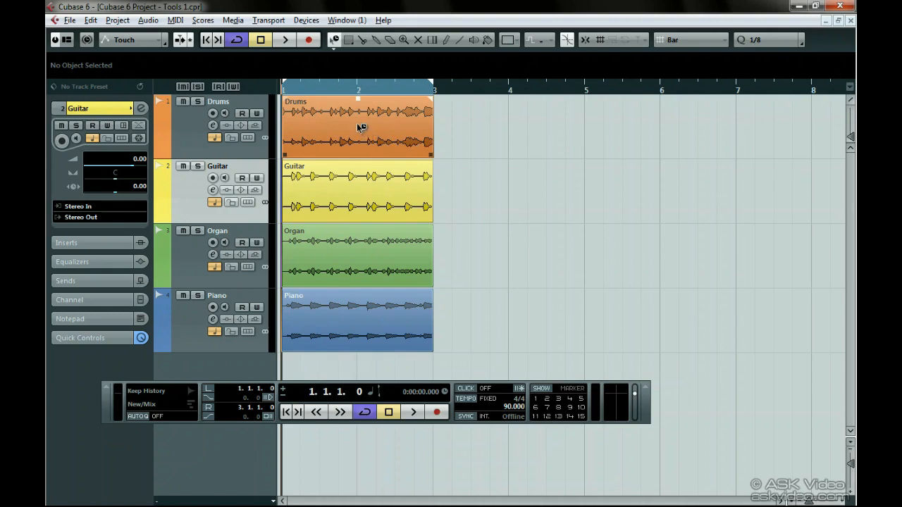
- Cycle through the numbered editing tools, including Range Selection, Split and Zoom, and return to the Object Selection tool
{"action": "key", "text": "1"}
{"action": "key", "text": "2"}
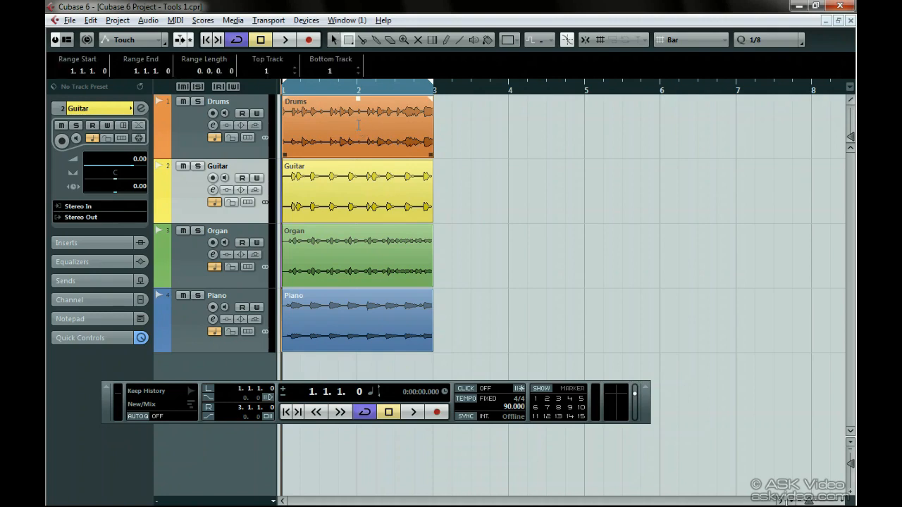
{"action": "key", "text": "3"}
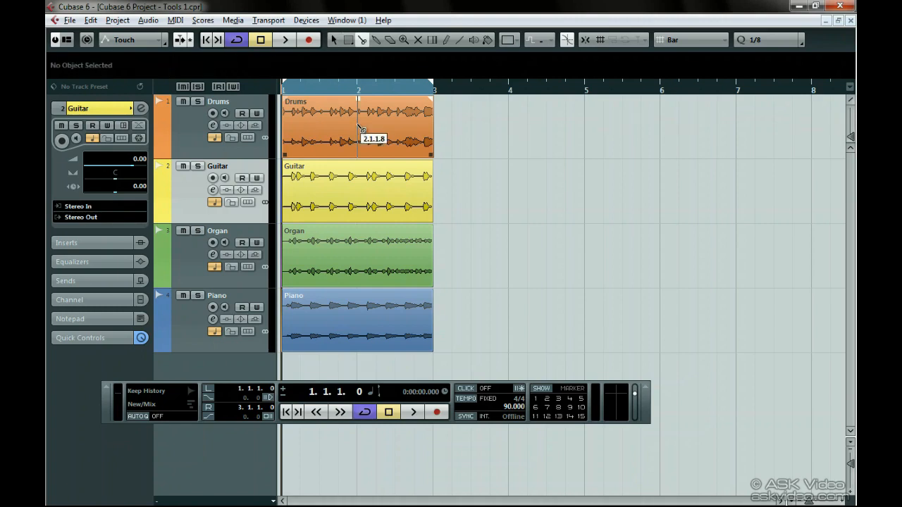
{"action": "key", "text": "4"}
{"action": "key", "text": "5"}
{"action": "key", "text": "6"}
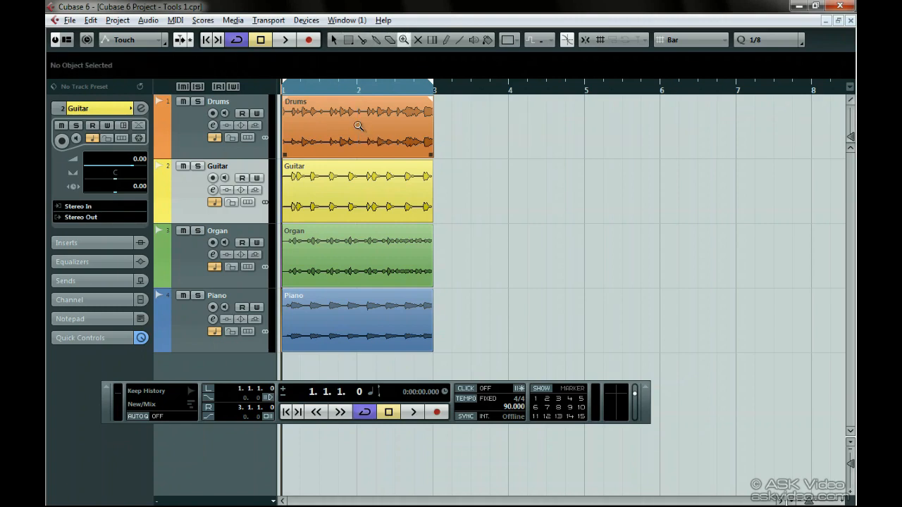
{"action": "key", "text": "7"}
{"action": "key", "text": "8"}
{"action": "key", "text": "1"}
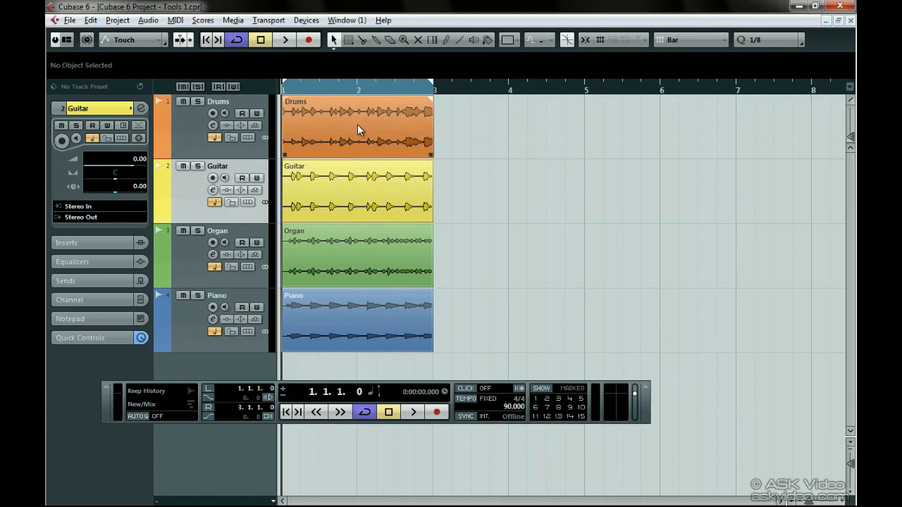
- With Normal Sizing chosen, try moving the Drums, Guitar, Organ and Piano events further along the timeline, and undo the moves
{"action": "left_click", "coordinate": [336, 41]}
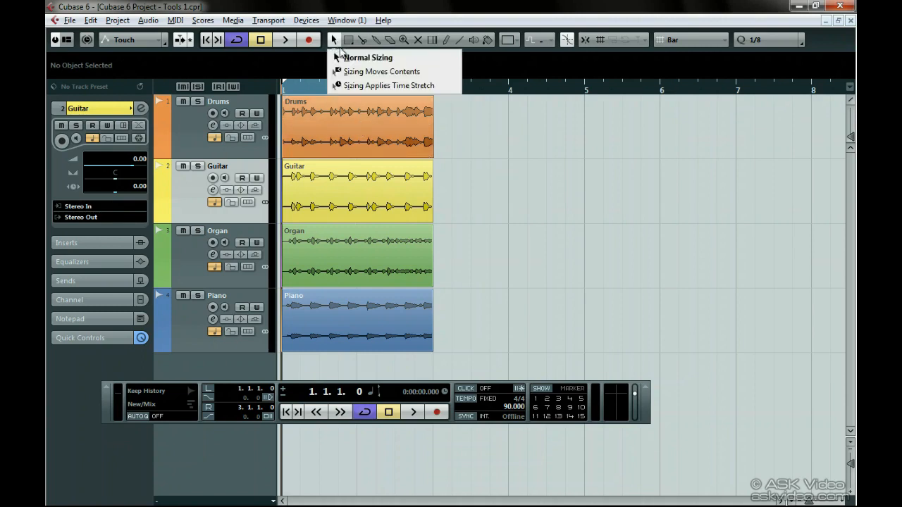
{"action": "left_click", "coordinate": [432, 57]}
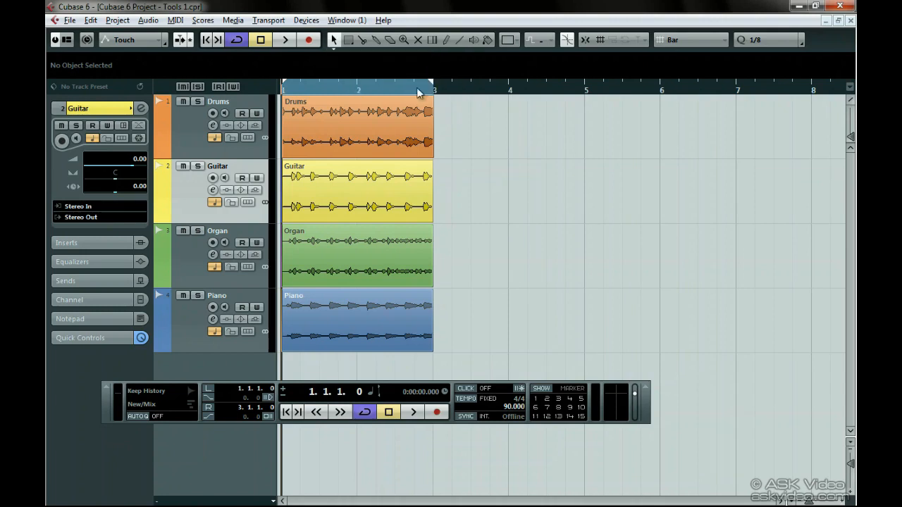
{"action": "left_click", "coordinate": [383, 122]}
{"action": "left_click_drag", "start_coordinate": [383, 122], "coordinate": [487, 123]}
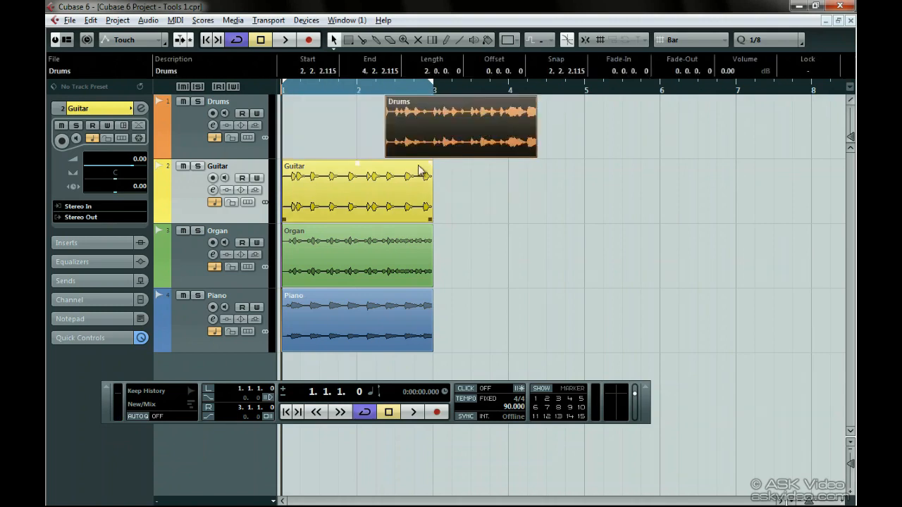
{"action": "left_click_drag", "start_coordinate": [417, 169], "coordinate": [601, 180]}
{"action": "left_click_drag", "start_coordinate": [395, 255], "coordinate": [482, 255]}
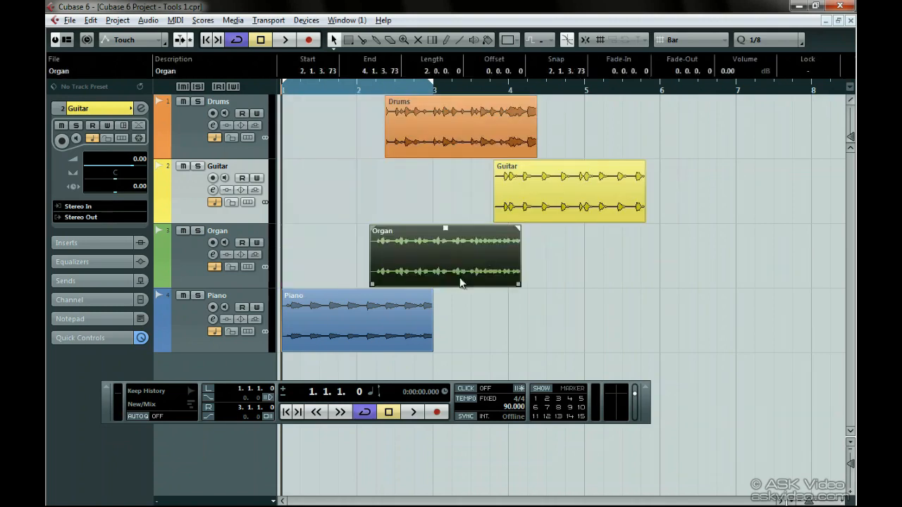
{"action": "left_click_drag", "start_coordinate": [405, 328], "coordinate": [524, 325]}
{"action": "key", "text": "ctrl+z"}
{"action": "key", "text": "ctrl+z"}
{"action": "key", "text": "ctrl+z"}
{"action": "key", "text": "ctrl+z"}
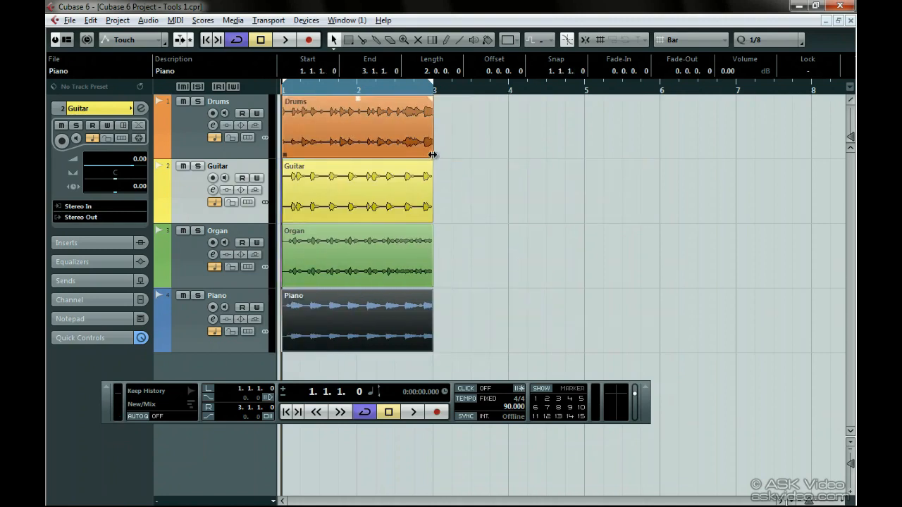
- Try trimming the end of the Drums event and the start of the Guitar event, and undo both trims
{"action": "left_click_drag", "start_coordinate": [433, 155], "coordinate": [401, 155]}
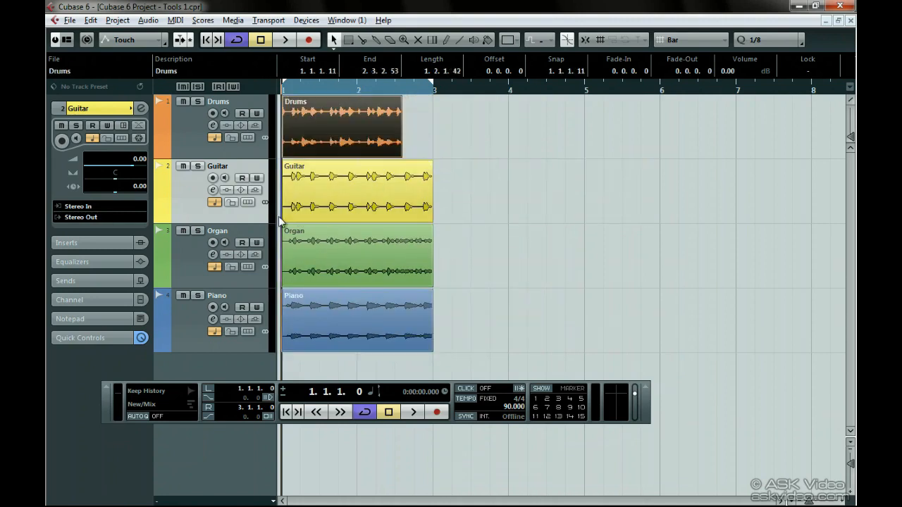
{"action": "left_click_drag", "start_coordinate": [283, 215], "coordinate": [338, 214]}
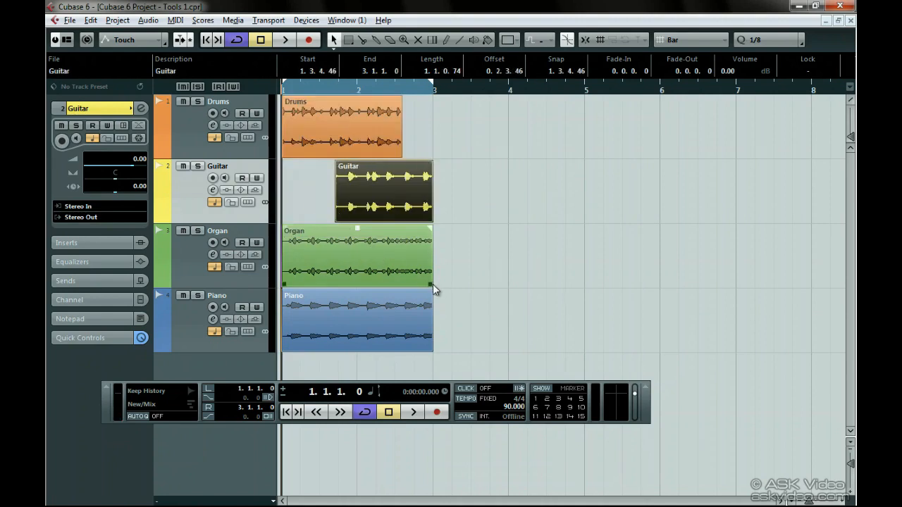
{"action": "key", "text": "ctrl+z"}
{"action": "key", "text": "ctrl+z"}
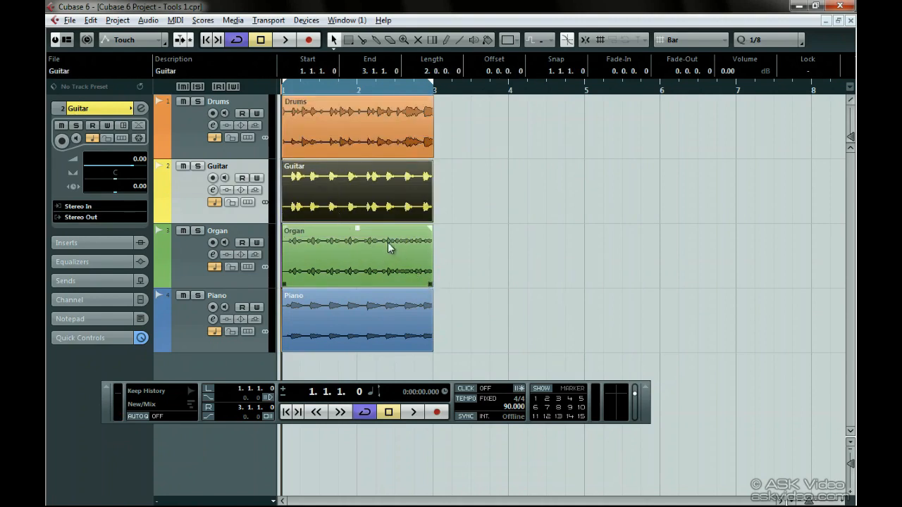
- Raise the volume of the Organ event and set the Guitar event's volume to 7.07 dB
{"action": "left_click_drag", "start_coordinate": [357, 230], "coordinate": [359, 158]}
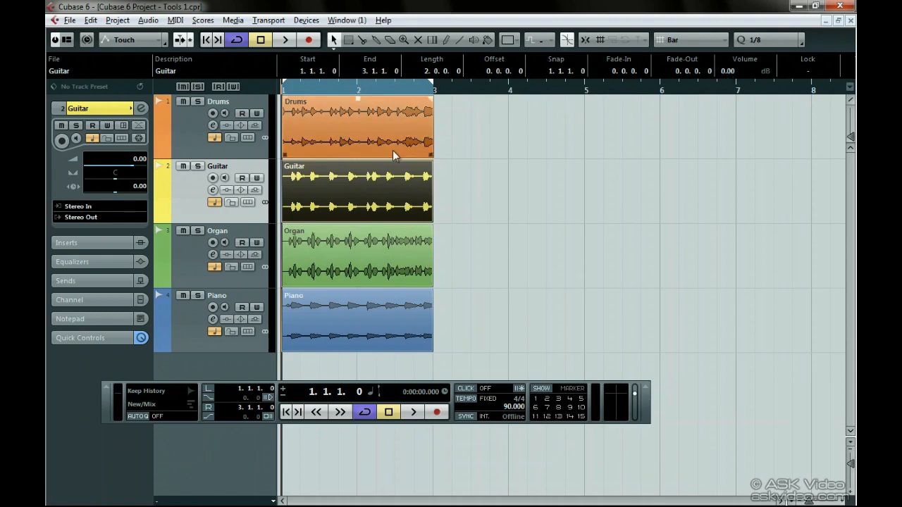
{"action": "left_click_drag", "start_coordinate": [357, 163], "coordinate": [354, 86]}
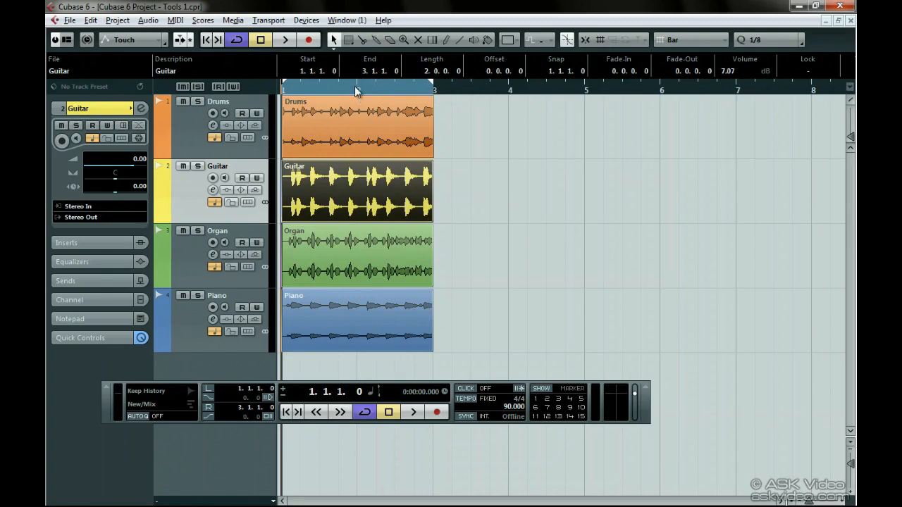
- Add a 0.2.2.101 fade-in and 0.2.0.101 fade-out to the Drums event, a fade-in to Organ and a 0.2.0.101 fade-out to Piano
{"action": "left_click_drag", "start_coordinate": [431, 97], "coordinate": [392, 103]}
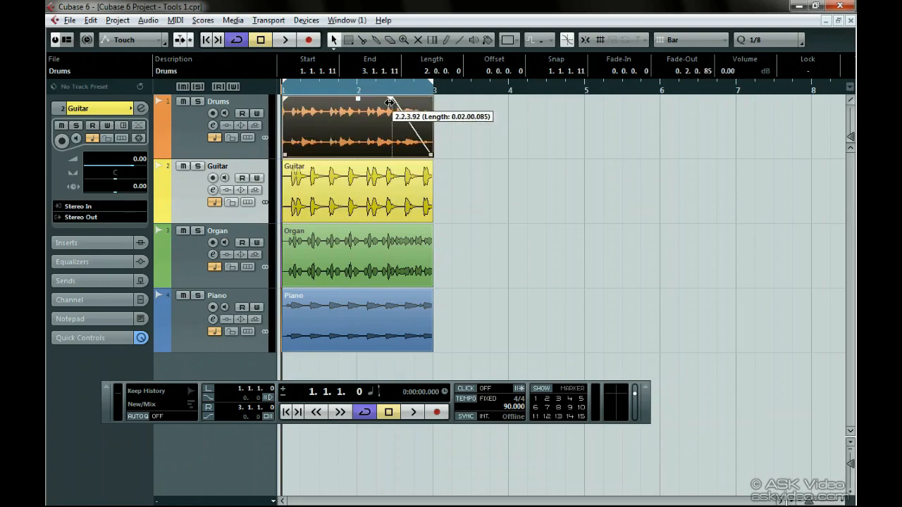
{"action": "left_click_drag", "start_coordinate": [284, 97], "coordinate": [332, 100]}
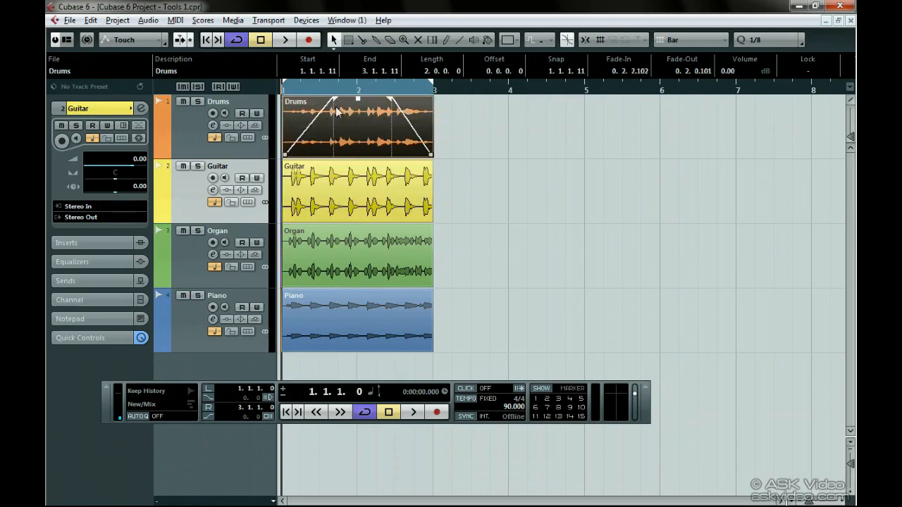
{"action": "left_click_drag", "start_coordinate": [284, 227], "coordinate": [385, 229]}
{"action": "left_click_drag", "start_coordinate": [429, 290], "coordinate": [391, 291]}
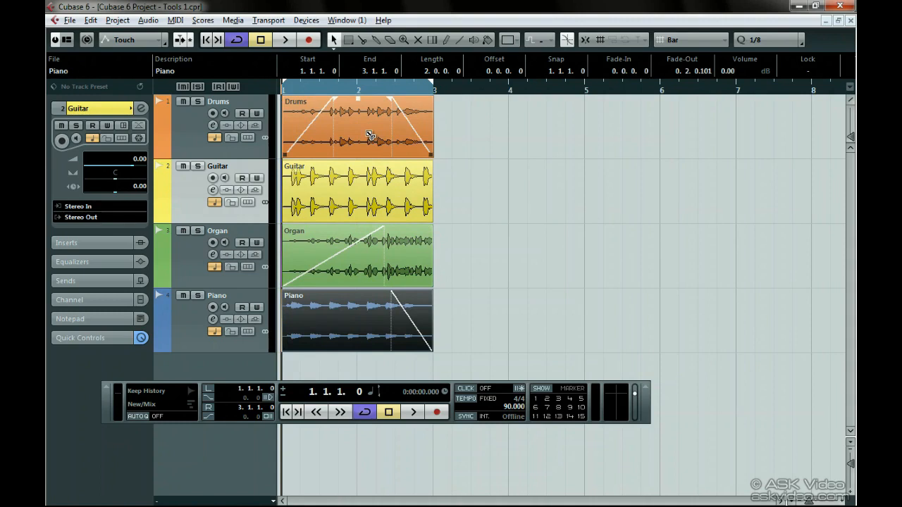
- Copy the Drums and Guitar events to about bar 3, directly following the originals on their own tracks
{"action": "left_click_drag", "start_coordinate": [371, 135], "coordinate": [517, 140]}
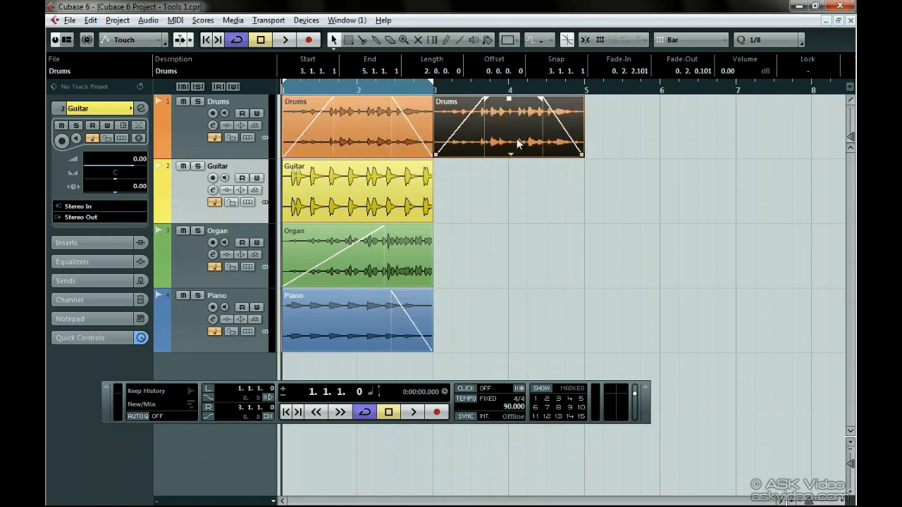
{"action": "left_click_drag", "start_coordinate": [427, 211], "coordinate": [556, 209]}
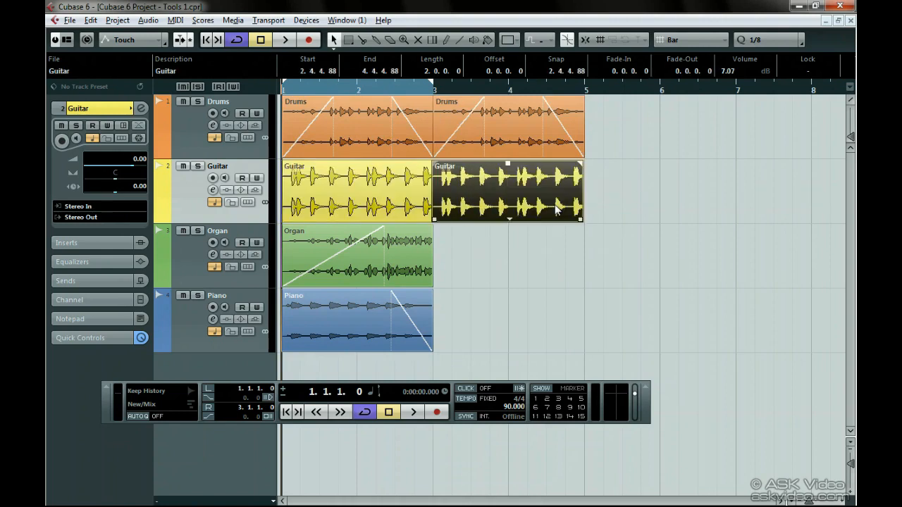
- In the editing tools preferences, enable Show Extra Info and the cross hair cursor with a red line colour and mask width 1
{"action": "key", "text": "ctrl+comma"}
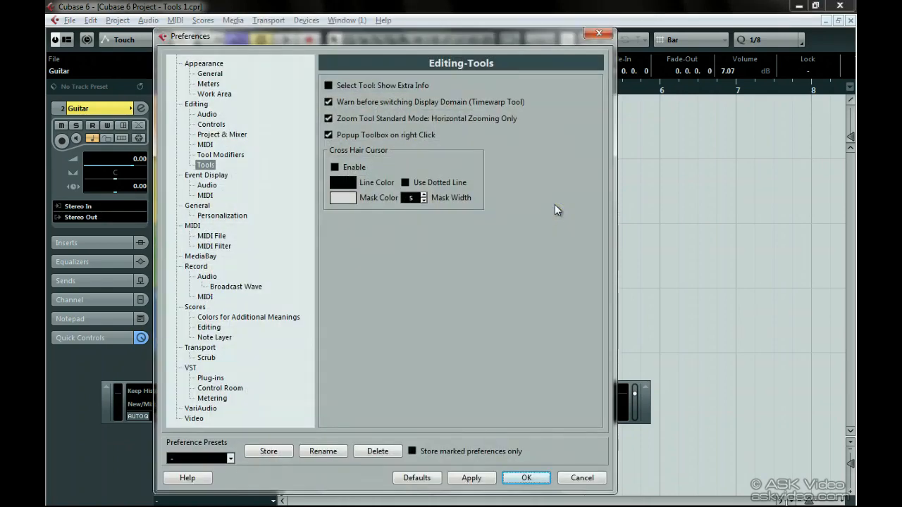
{"action": "left_click", "coordinate": [329, 86]}
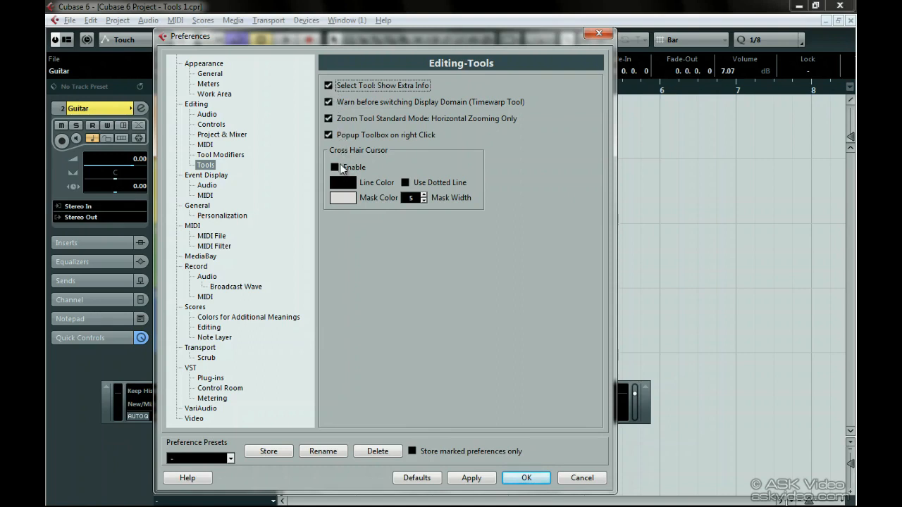
{"action": "left_click", "coordinate": [336, 169]}
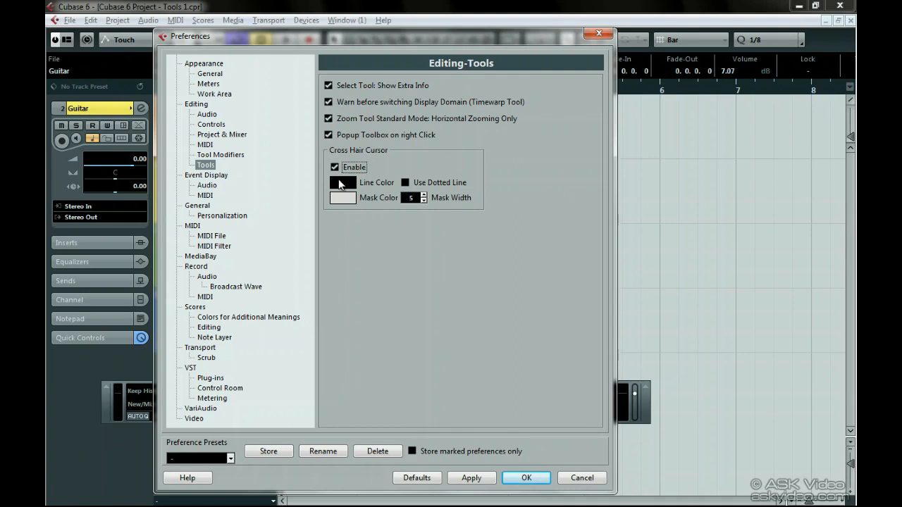
{"action": "left_click", "coordinate": [341, 183]}
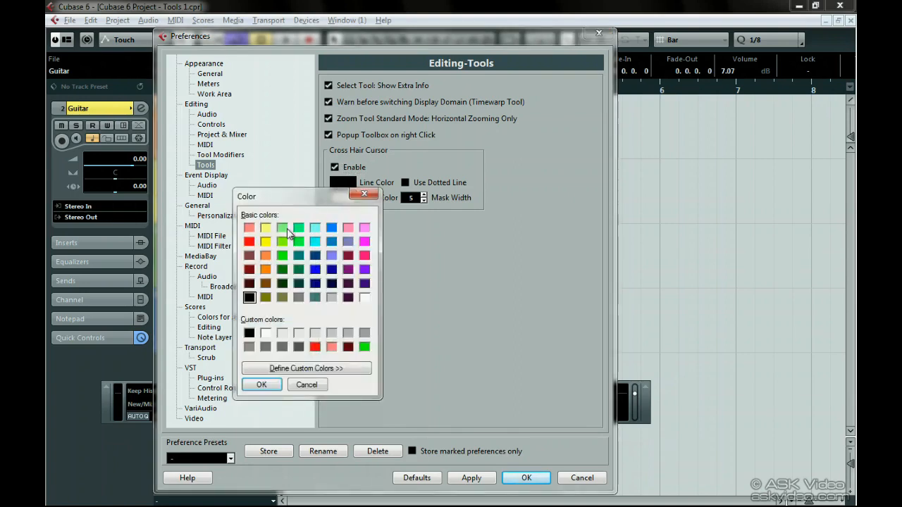
{"action": "left_click", "coordinate": [249, 242]}
{"action": "left_click", "coordinate": [261, 384]}
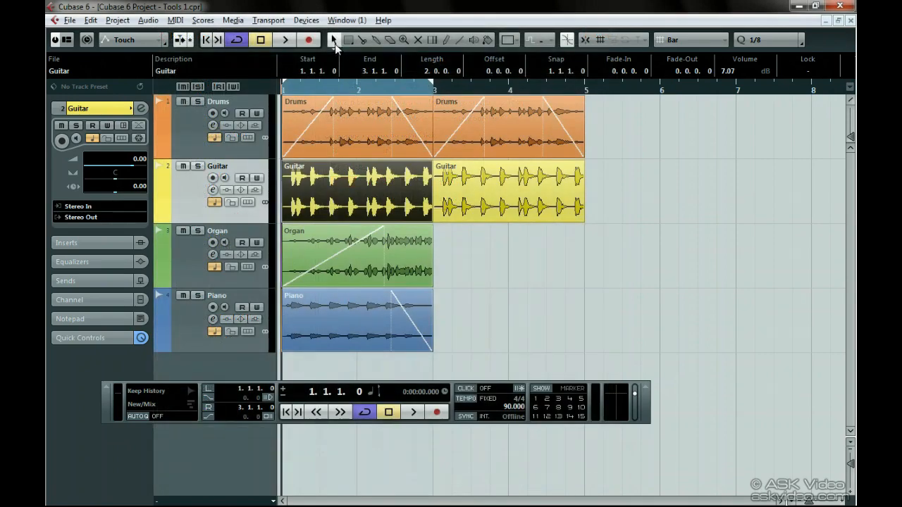
- Switch the Object Selection tool to Sizing Moves Contents and resize the first Guitar event from its start and end edges
{"action": "left_click", "coordinate": [335, 41]}
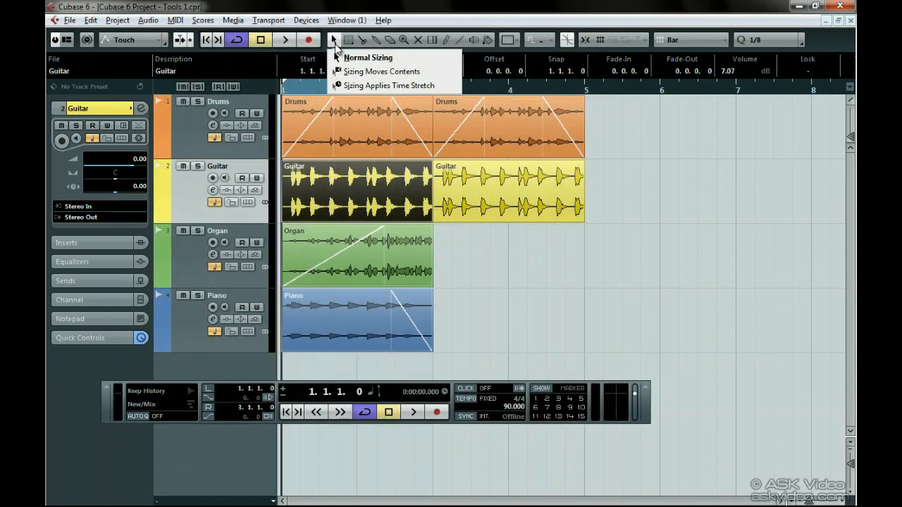
{"action": "left_click", "coordinate": [425, 74]}
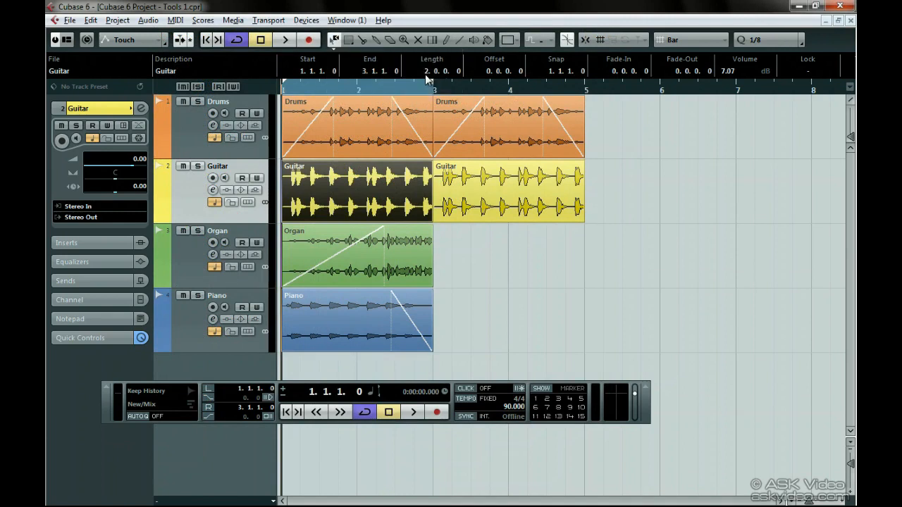
{"action": "left_click", "coordinate": [451, 245]}
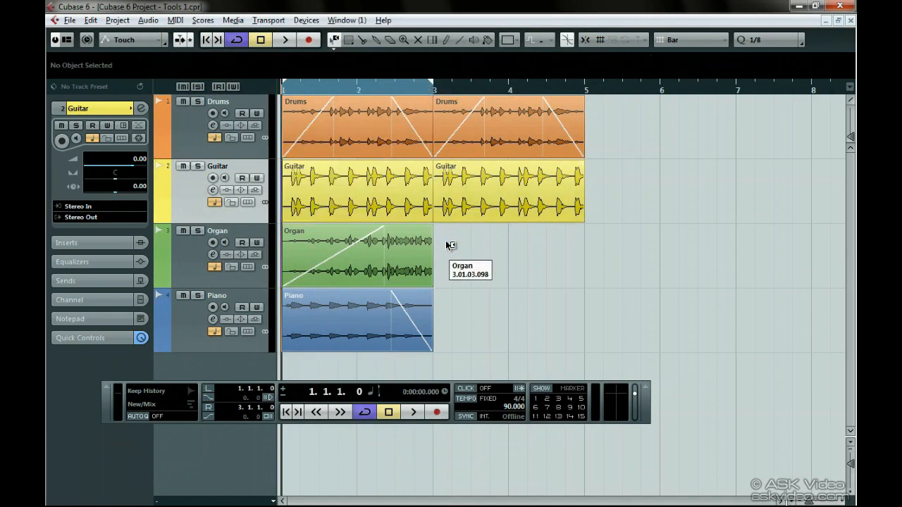
{"action": "mouse_move", "coordinate": [285, 221]}
{"action": "left_mouse_down"}
{"action": "mouse_move", "coordinate": [392, 215]}
{"action": "mouse_move", "coordinate": [283, 208]}
{"action": "left_mouse_up"}
{"action": "mouse_move", "coordinate": [432, 219]}
{"action": "left_mouse_down"}
{"action": "mouse_move", "coordinate": [372, 220]}
{"action": "mouse_move", "coordinate": [432, 221]}
{"action": "left_mouse_up"}
- Open the audio editing preferences and look through the Time Stretch Tool Algorithm options
{"action": "key", "text": "ctrl+comma"}
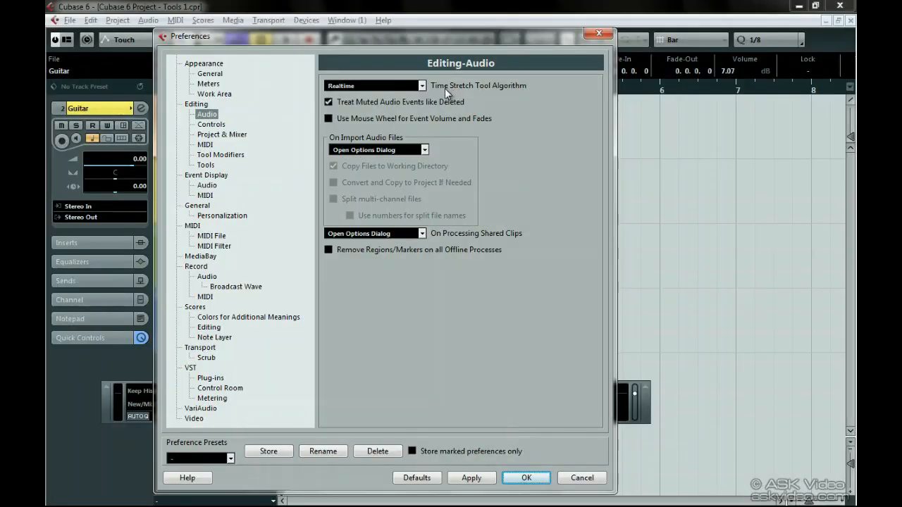
{"action": "left_click", "coordinate": [422, 86]}
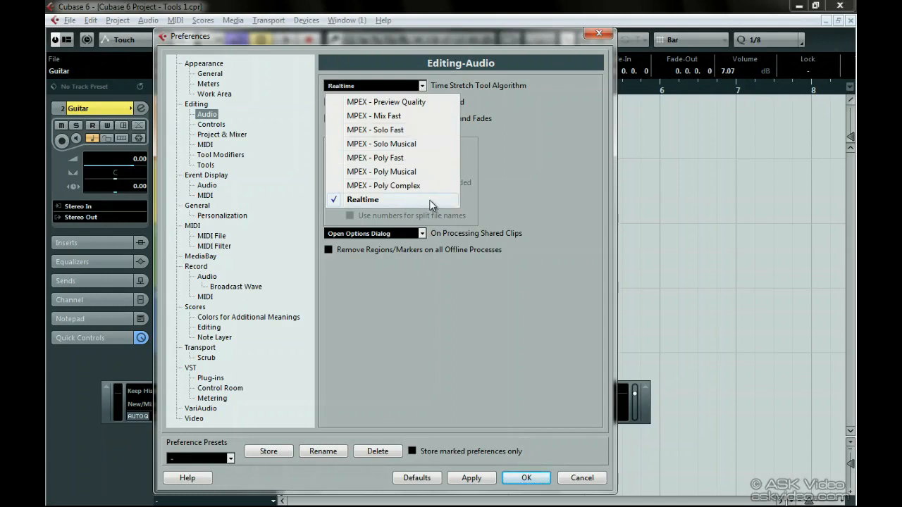
{"action": "left_click", "coordinate": [468, 100]}
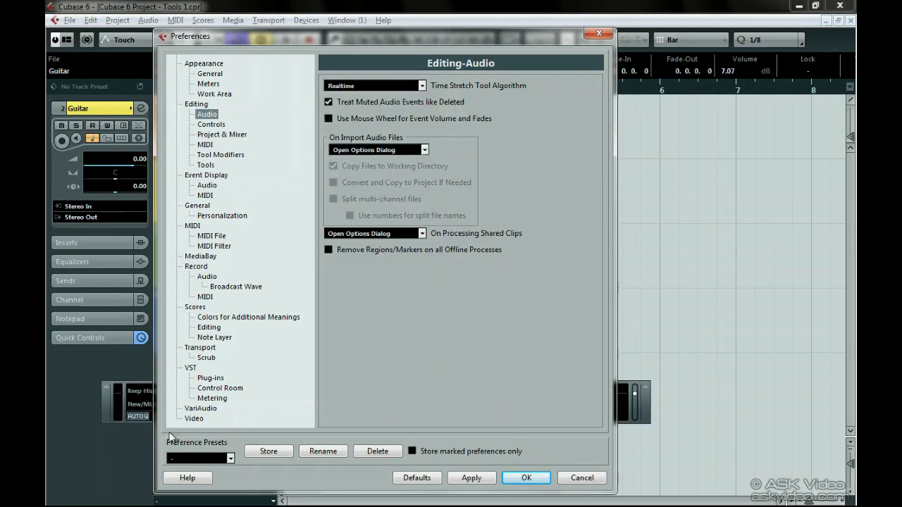
- Read the help page on the Time Stretch Tool Algorithm settings, including the MPEX modes, and close the help and preferences
{"action": "left_click", "coordinate": [202, 481]}
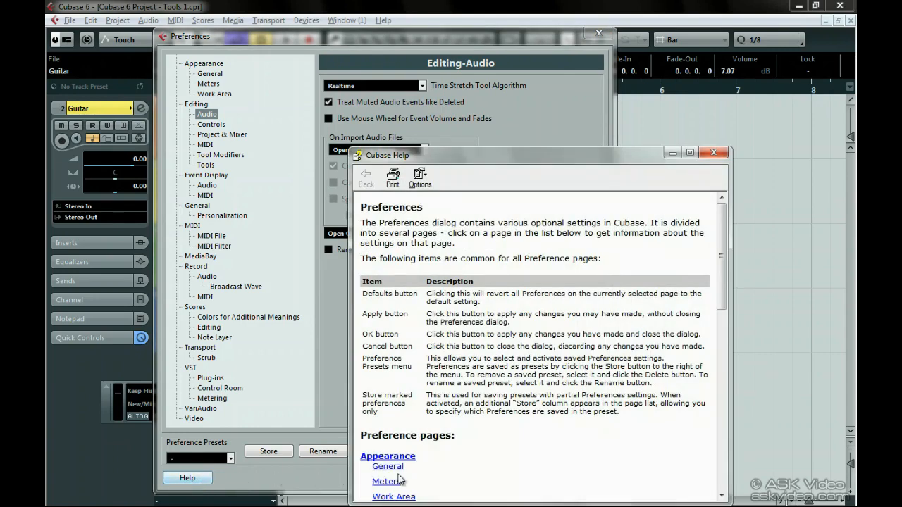
{"action": "scroll", "coordinate": [400, 480], "scroll_direction": "down", "scroll_amount": 3}
{"action": "left_click", "coordinate": [375, 436]}
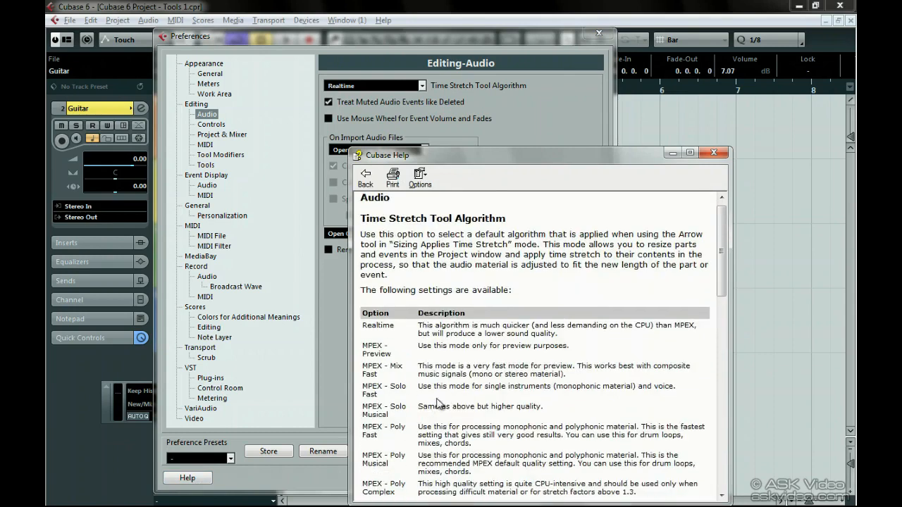
{"action": "scroll", "coordinate": [437, 403], "scroll_direction": "down", "scroll_amount": 3}
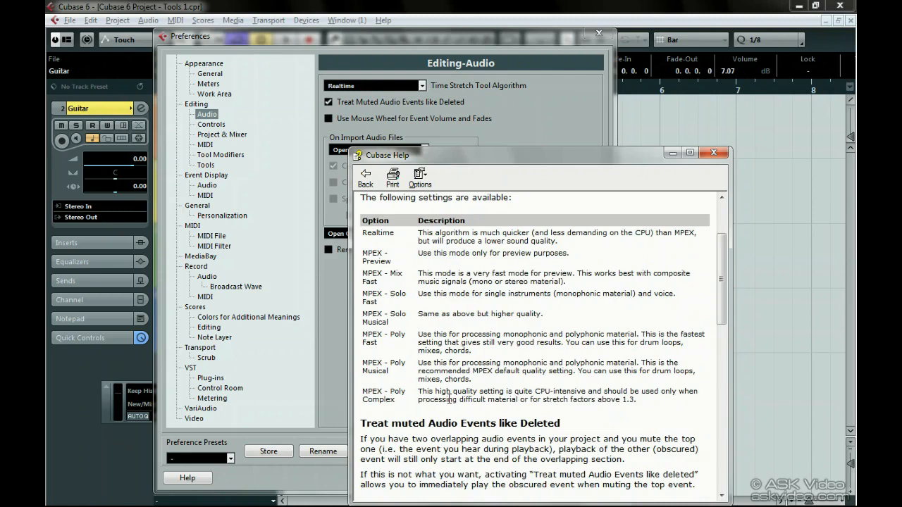
{"action": "left_click", "coordinate": [721, 155]}
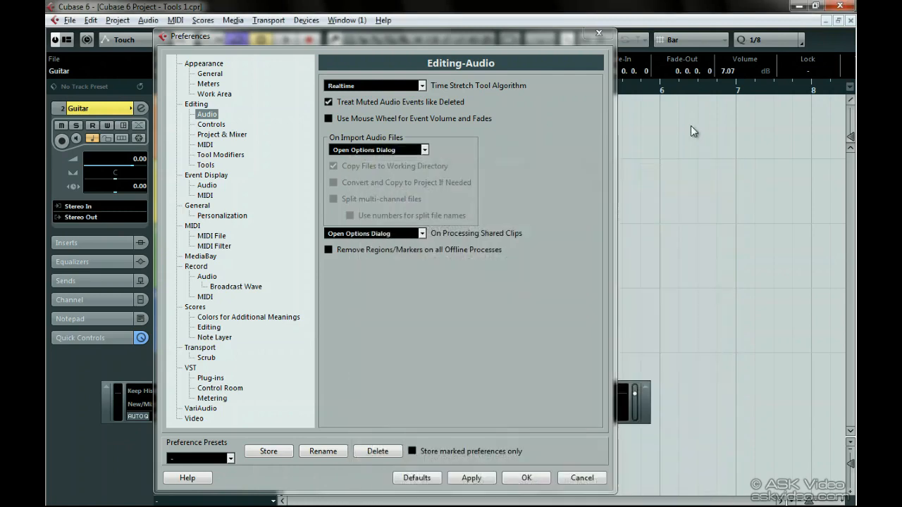
{"action": "left_click", "coordinate": [597, 35]}
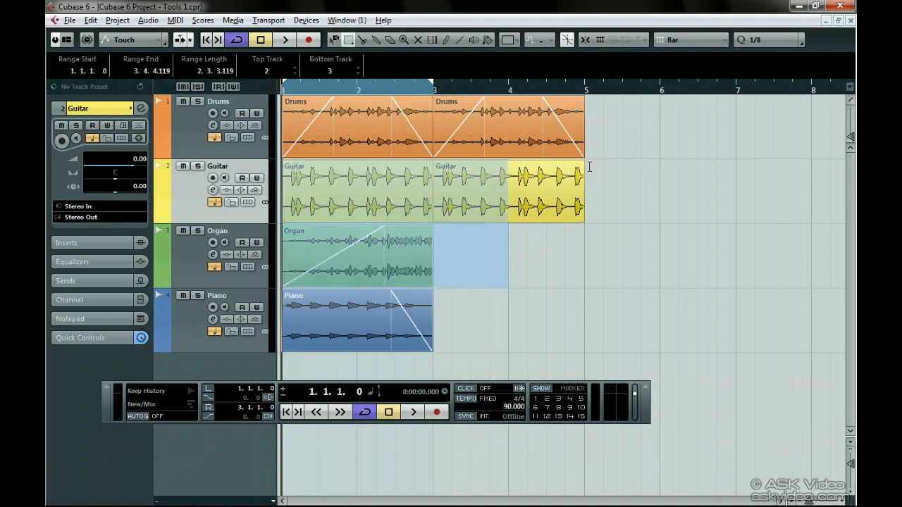
- Select ranges in turn on Guitar from about 2.1.1 to 4.4.2, Drums from 1.2.2 to 4.2.1, and Organ from 1.2.3 to 2.4.3
{"action": "left_click_drag", "start_coordinate": [572, 188], "coordinate": [361, 188]}
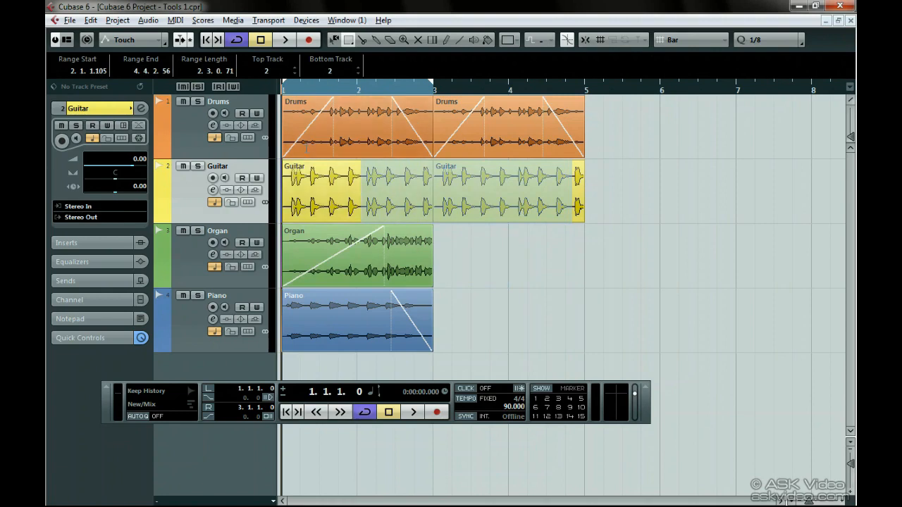
{"action": "left_click_drag", "start_coordinate": [307, 134], "coordinate": [530, 143]}
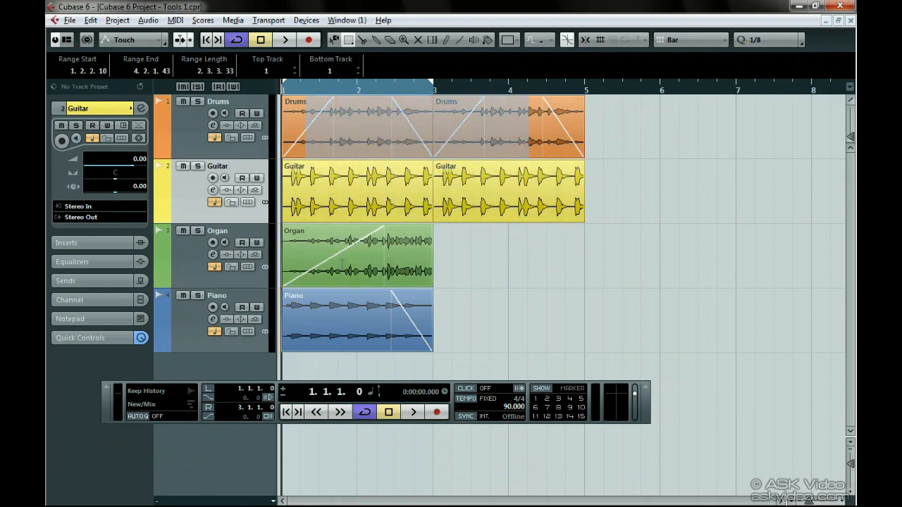
{"action": "left_click_drag", "start_coordinate": [312, 267], "coordinate": [425, 266]}
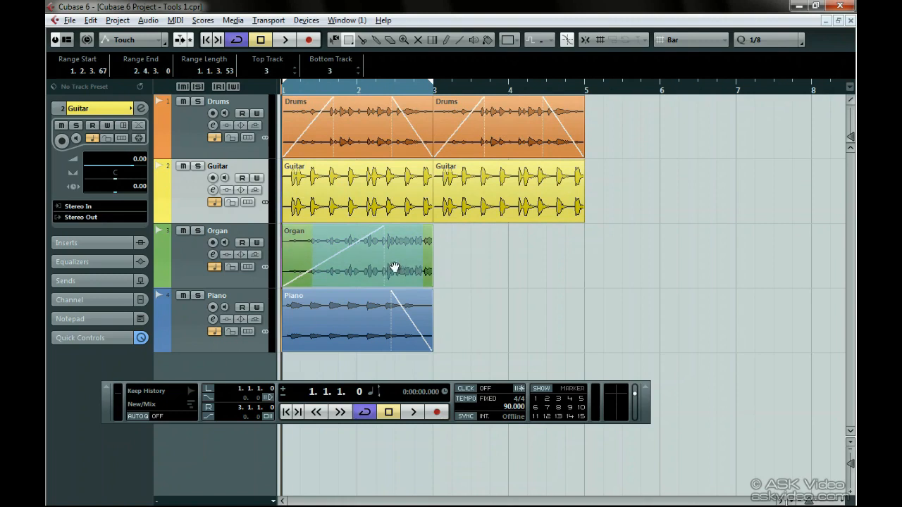
- Try moving the selected Organ range to about 4.1.3, undo it, try copying the range to about 3.3.1 and undo that
{"action": "left_click_drag", "start_coordinate": [396, 268], "coordinate": [601, 257]}
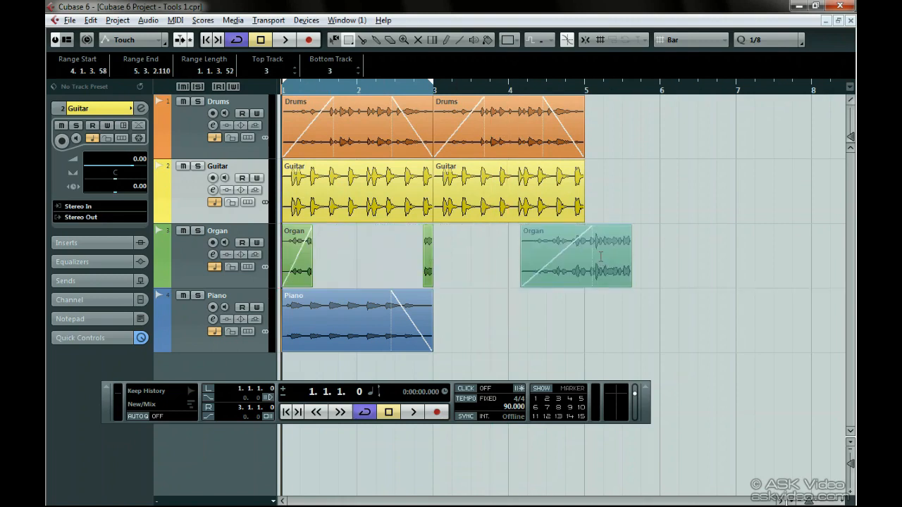
{"action": "key", "text": "ctrl+z"}
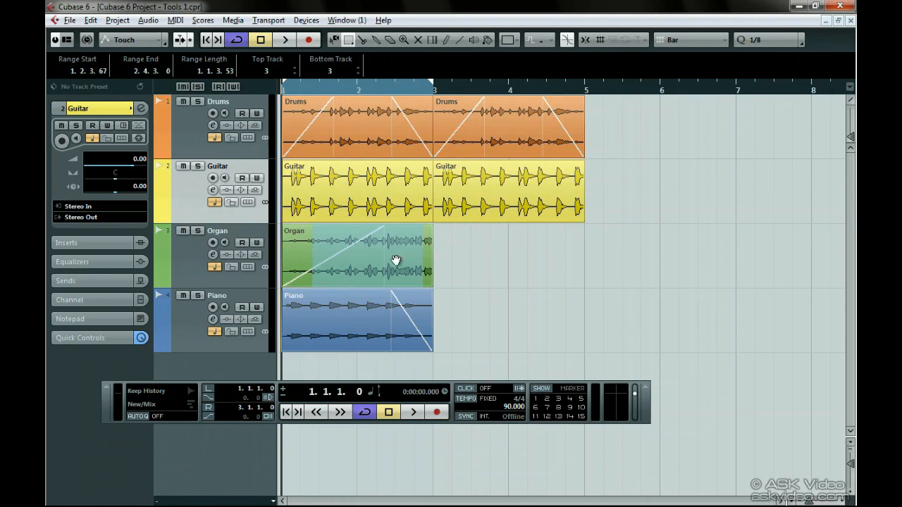
{"action": "left_click_drag", "start_coordinate": [396, 260], "coordinate": [557, 261]}
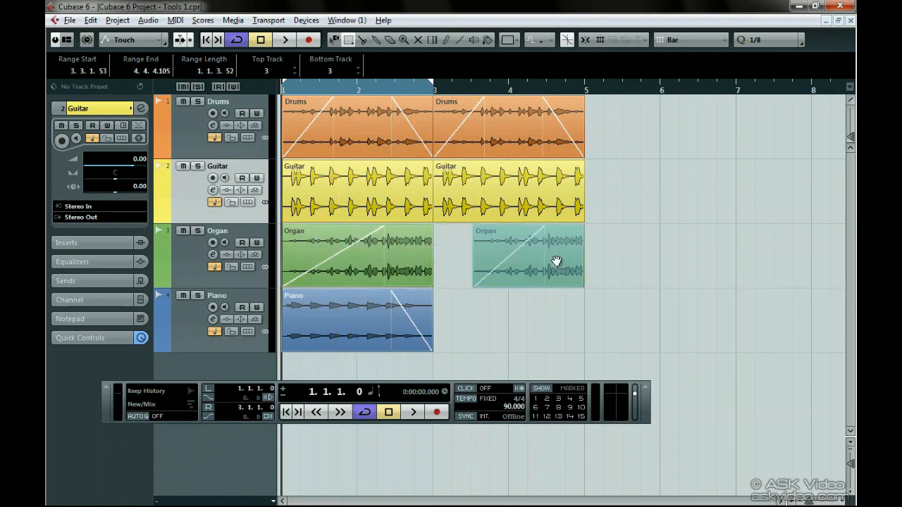
{"action": "key", "text": "ctrl+z"}
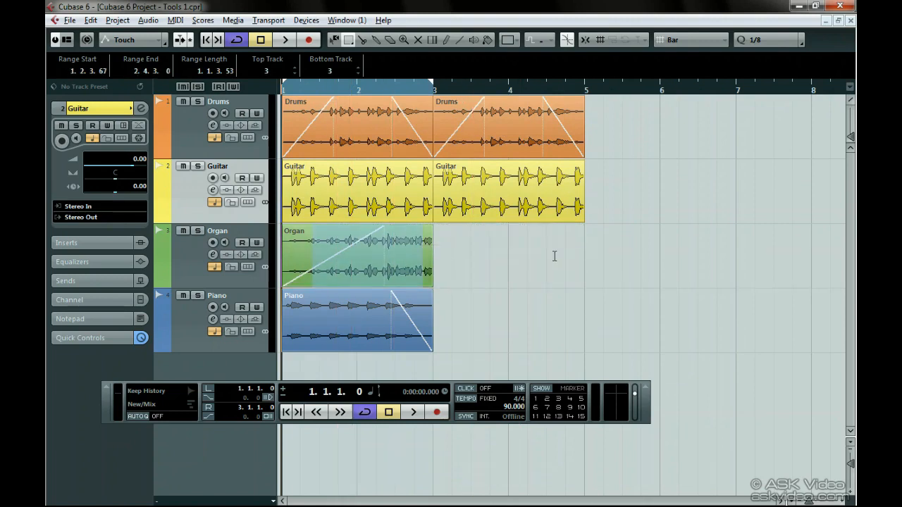
- Range-select the whole second Guitar event, extend the range back to about 1.2.2, and include the same range on the Piano track
{"action": "double_click", "coordinate": [530, 216]}
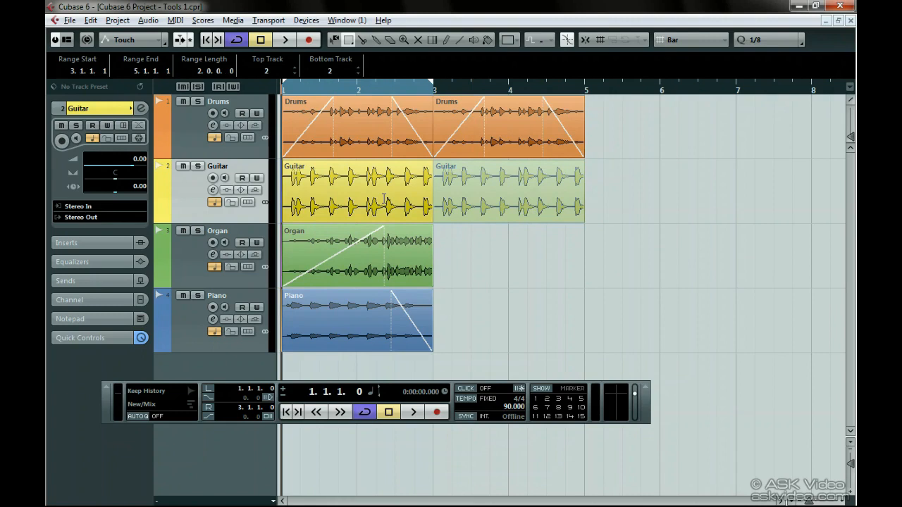
{"action": "left_click_drag", "start_coordinate": [384, 199], "coordinate": [310, 204]}
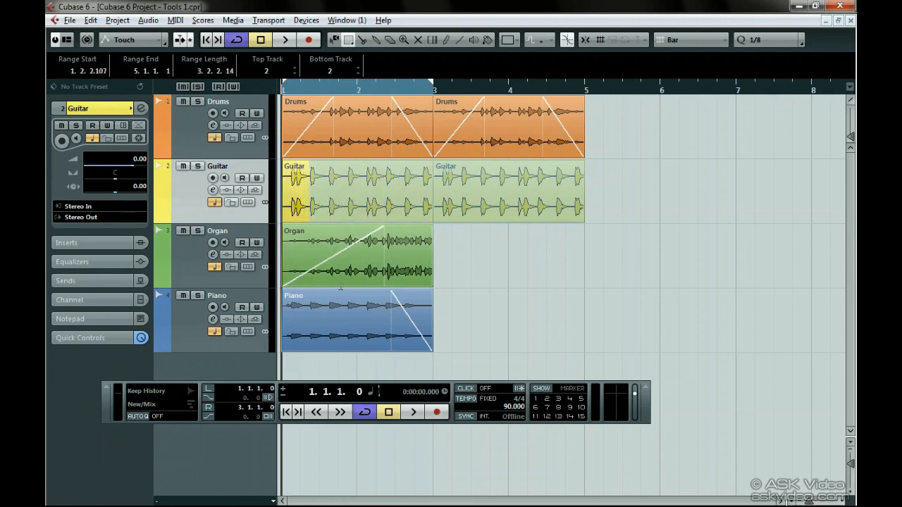
{"action": "left_click", "coordinate": [324, 312], "text": "shift"}
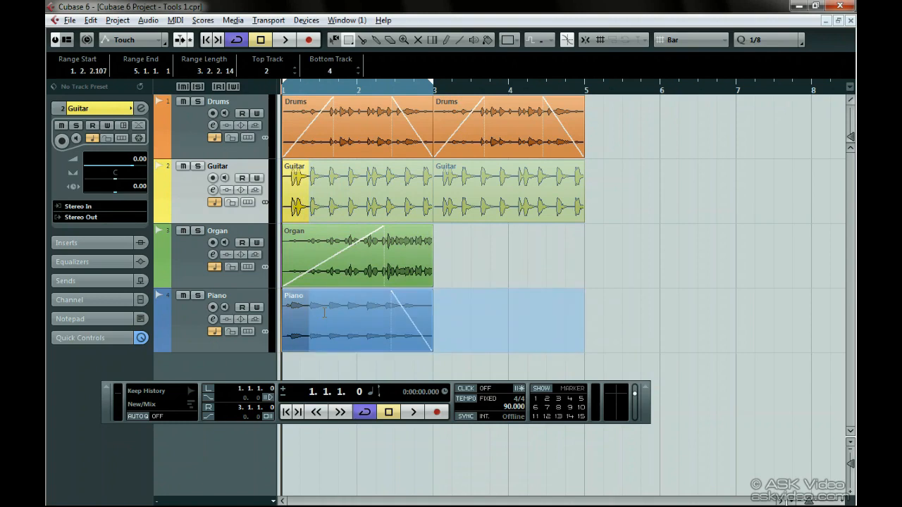
- Look through the Process and Plug-ins commands available for the selected Guitar and Piano range without applying any
{"action": "right_click", "coordinate": [360, 201]}
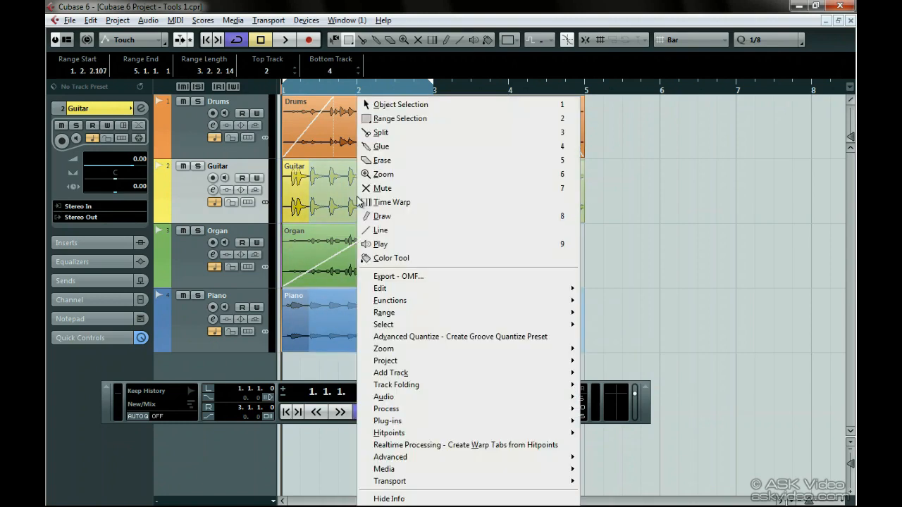
{"action": "mouse_move", "coordinate": [414, 409]}
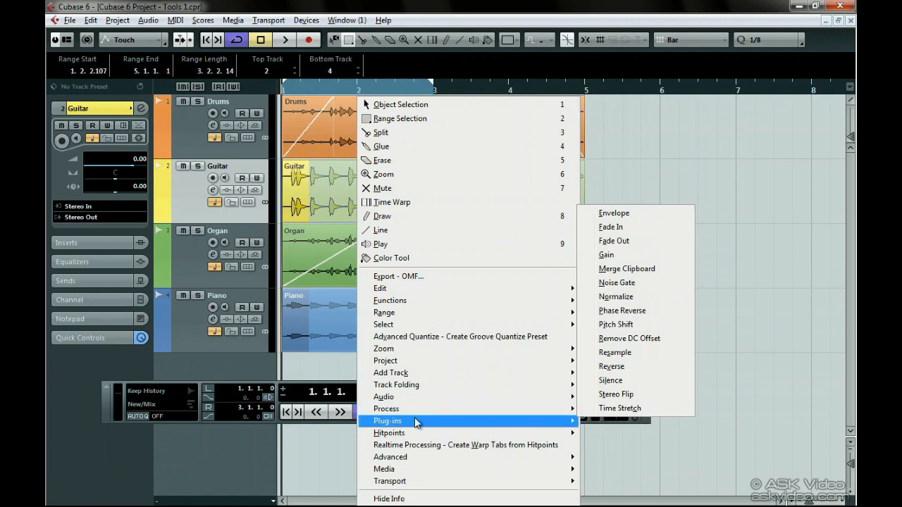
{"action": "left_click", "coordinate": [316, 443]}
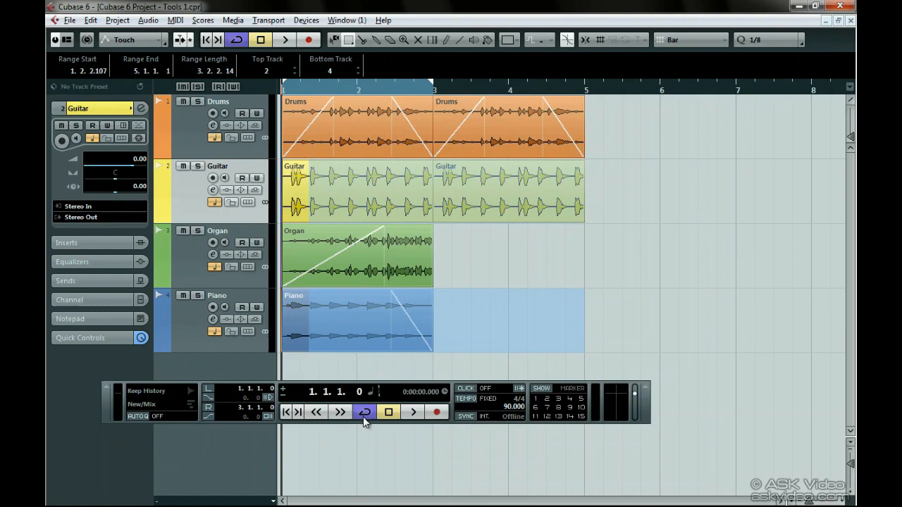
- Enable Cycle Follows Range Selection, then range-select part of the Organ event and the second Guitar event from about 3.2.4 to 4.3.1
{"action": "key", "text": "ctrl+comma"}
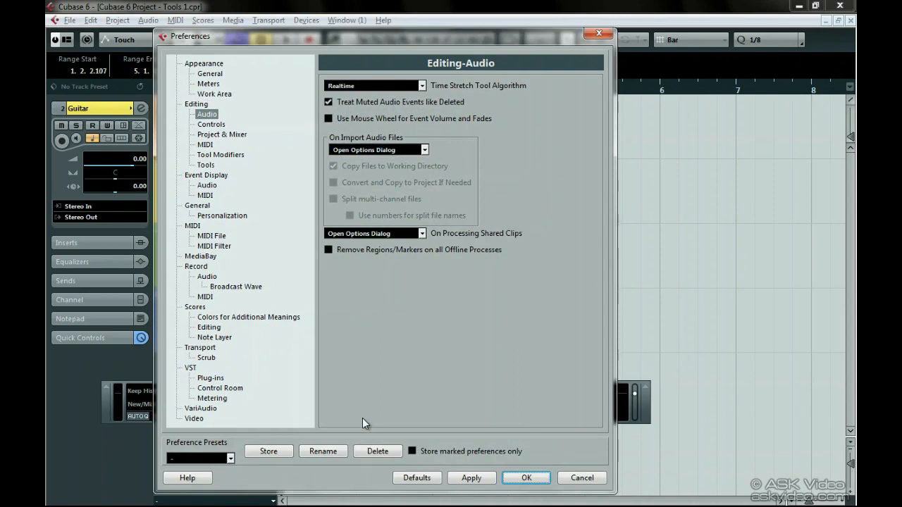
{"action": "left_click", "coordinate": [203, 106]}
{"action": "left_click", "coordinate": [330, 120]}
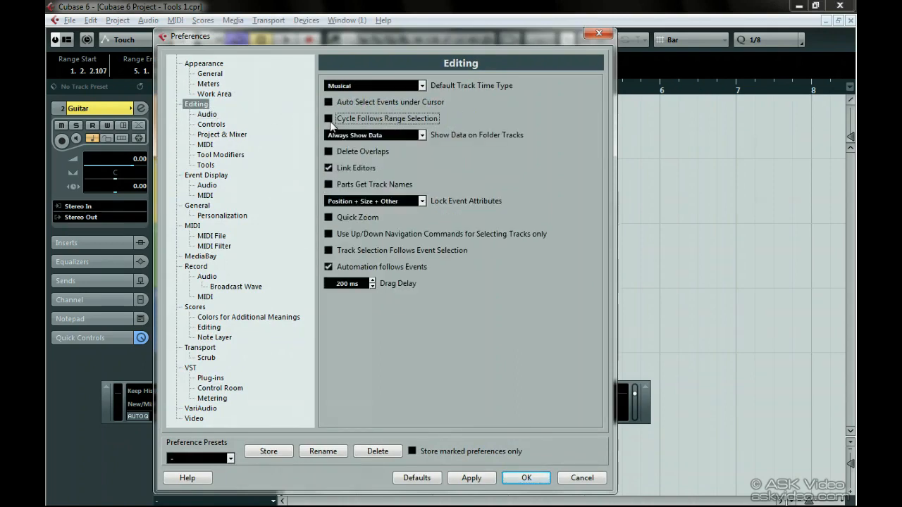
{"action": "left_click", "coordinate": [526, 478]}
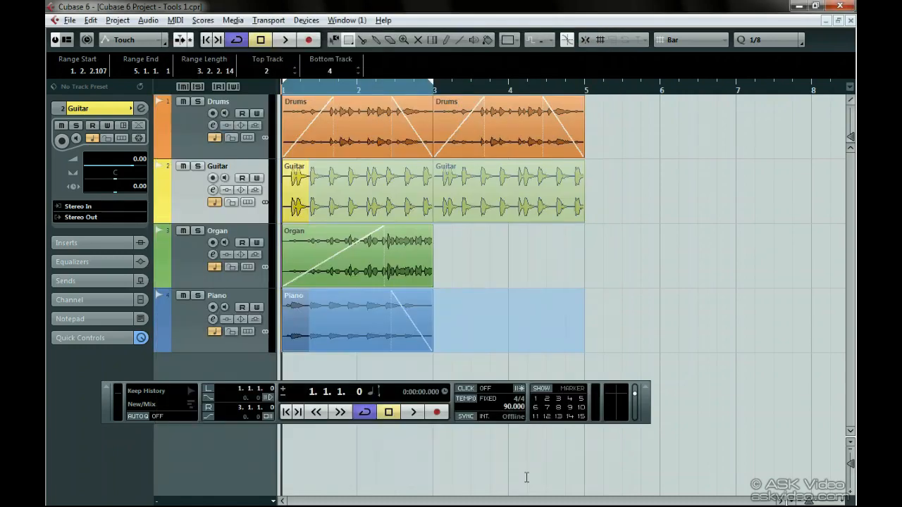
{"action": "left_click_drag", "start_coordinate": [346, 260], "coordinate": [410, 262]}
{"action": "left_click_drag", "start_coordinate": [465, 199], "coordinate": [550, 201]}
- Use the Split tool to cut the first Guitar event midway through bar 1 and in the first half of bar 2
{"action": "right_click", "coordinate": [556, 203]}
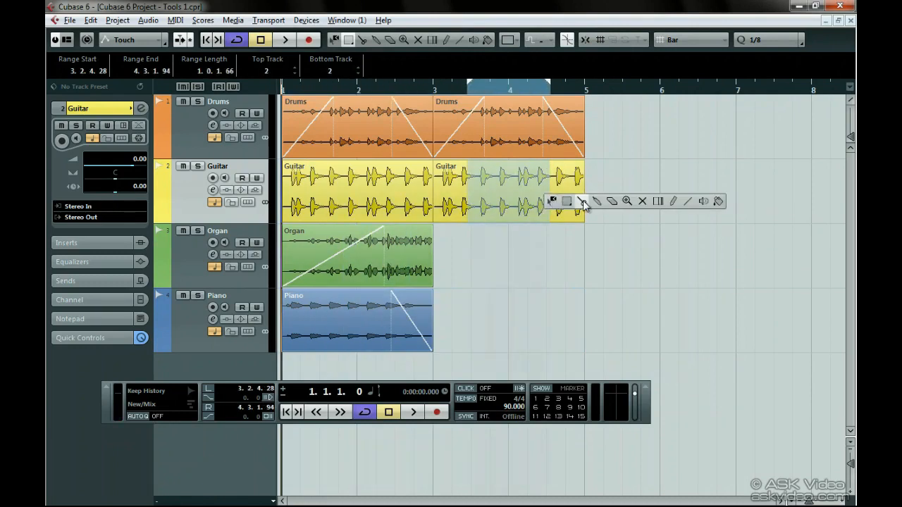
{"action": "left_click", "coordinate": [581, 202]}
{"action": "left_click", "coordinate": [331, 202]}
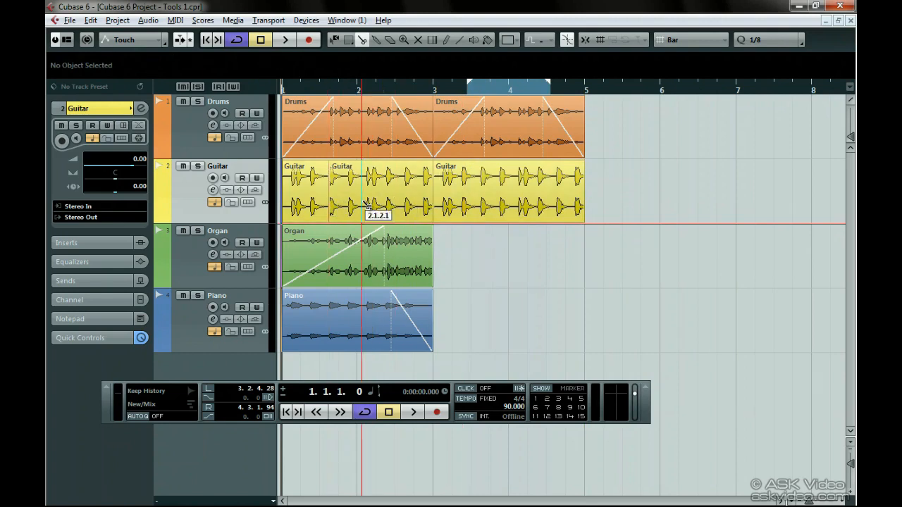
{"action": "left_click", "coordinate": [386, 202]}
- Split the second Guitar and Drums events from the middle of bar 3, and the first Drums event from late bar 1, into repeated equal slices
{"action": "left_click", "coordinate": [471, 203]}
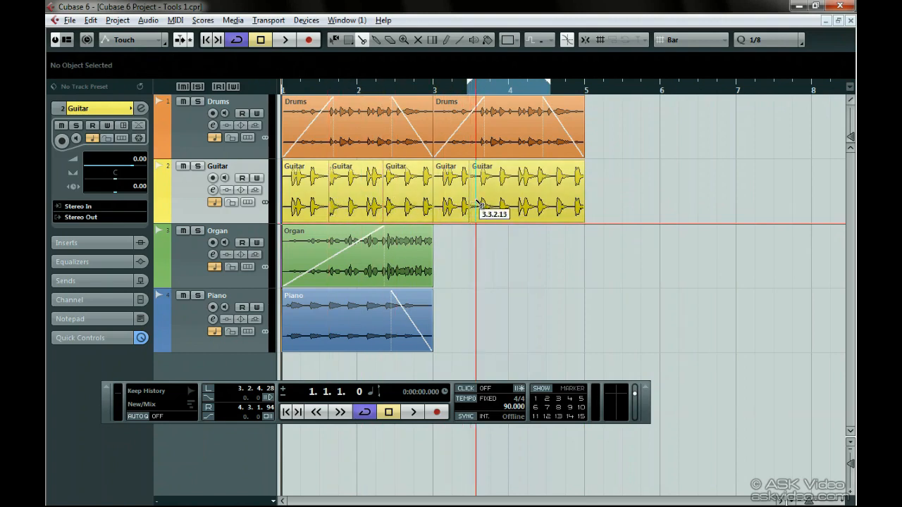
{"action": "left_click", "coordinate": [477, 202], "text": "alt"}
{"action": "left_click", "coordinate": [471, 150]}
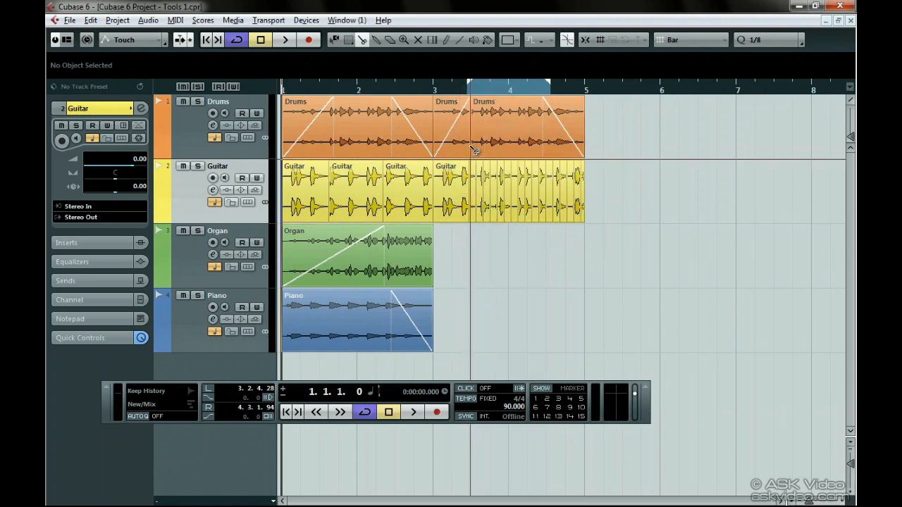
{"action": "left_click", "coordinate": [477, 152], "text": "alt"}
{"action": "left_click", "coordinate": [358, 146]}
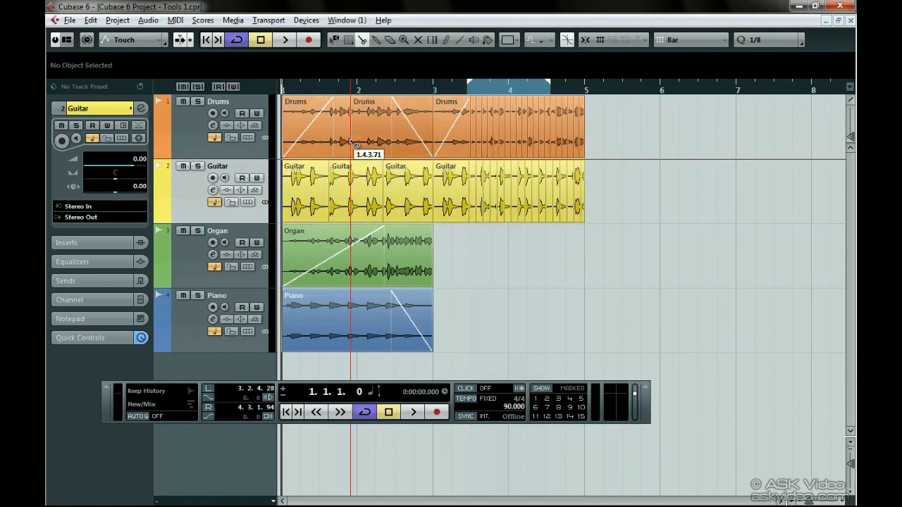
{"action": "left_click", "coordinate": [362, 146], "text": "alt"}
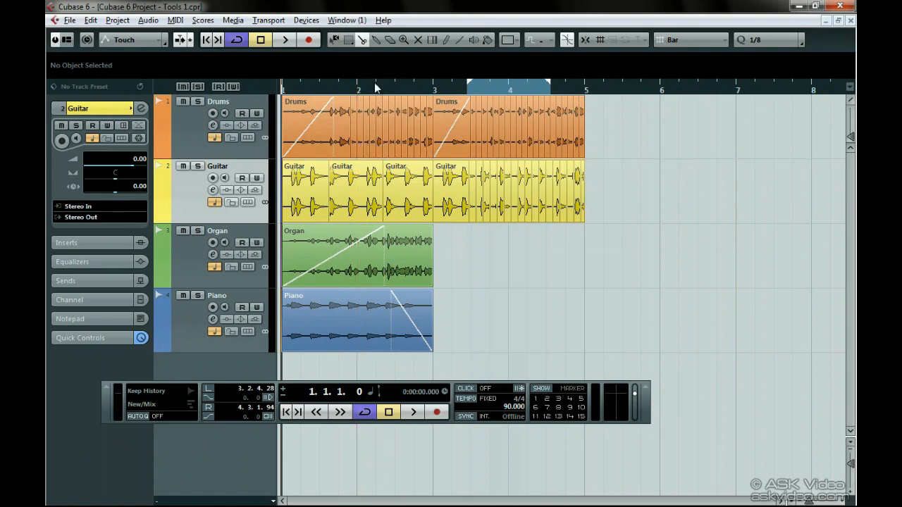
- Turn on Snap to Zero Crossing and split the Guitar event at several closely spaced points just after 2.1.3
{"action": "left_click_drag", "start_coordinate": [376, 89], "coordinate": [361, 110]}
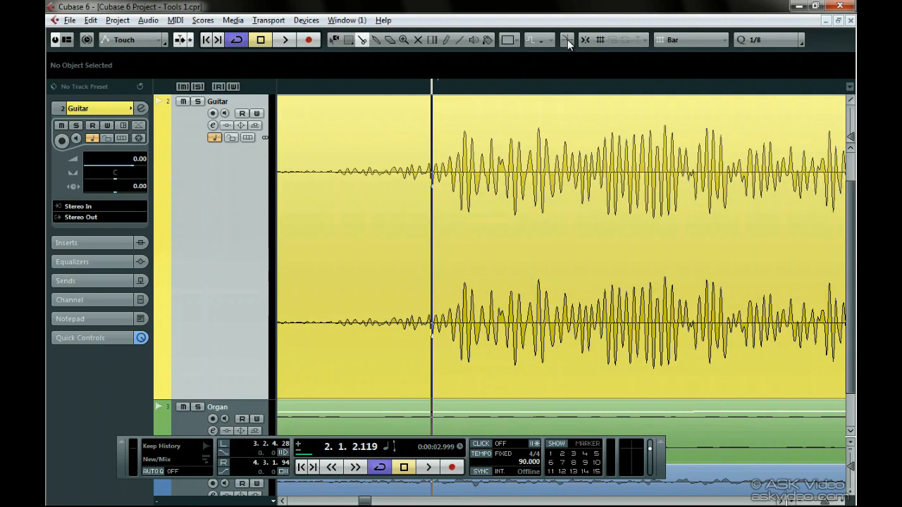
{"action": "left_click", "coordinate": [567, 39]}
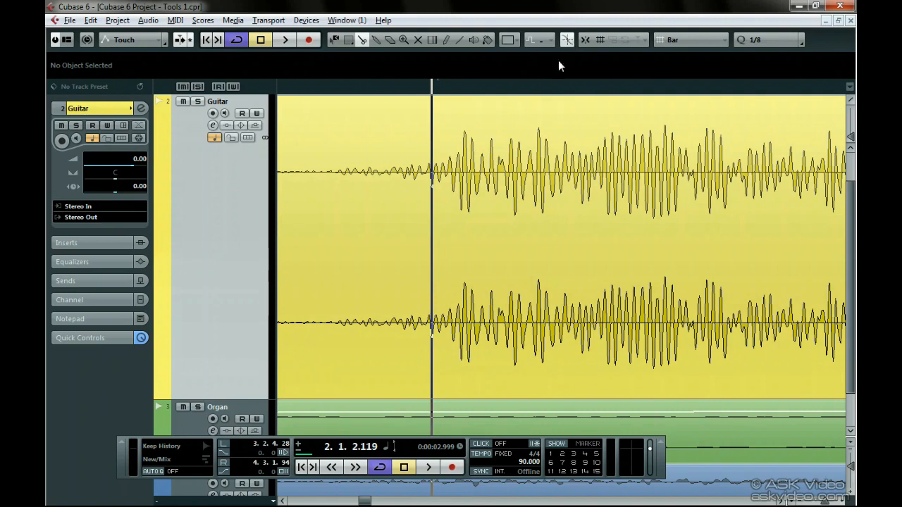
{"action": "left_click", "coordinate": [525, 134]}
{"action": "left_click", "coordinate": [529, 134]}
{"action": "left_click", "coordinate": [556, 136]}
{"action": "left_click", "coordinate": [572, 138]}
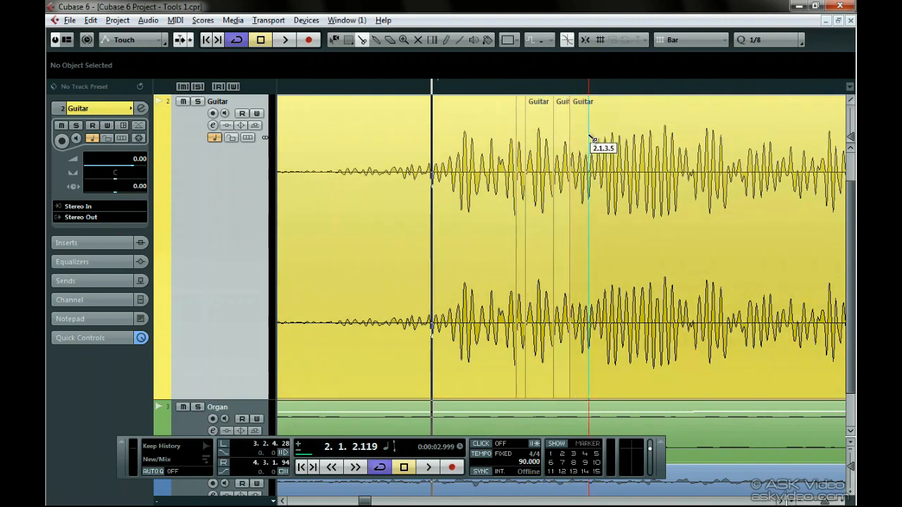
{"action": "left_click", "coordinate": [603, 139]}
{"action": "left_click", "coordinate": [611, 139]}
{"action": "left_click", "coordinate": [641, 139]}
{"action": "left_click", "coordinate": [657, 140]}
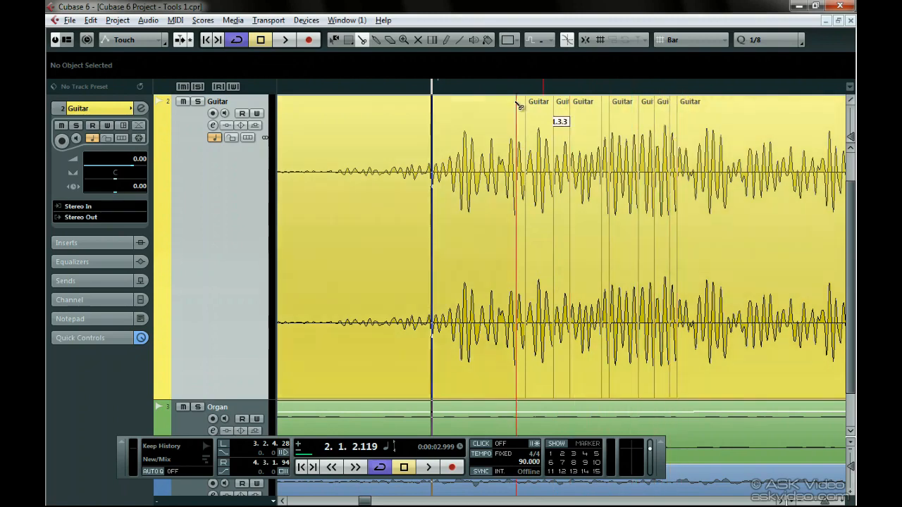
- Turn off Snap to Zero Crossing and split the Guitar waveform at three points near its zero line, just after 2.1.3.1
{"action": "left_click_drag", "start_coordinate": [487, 87], "coordinate": [471, 136]}
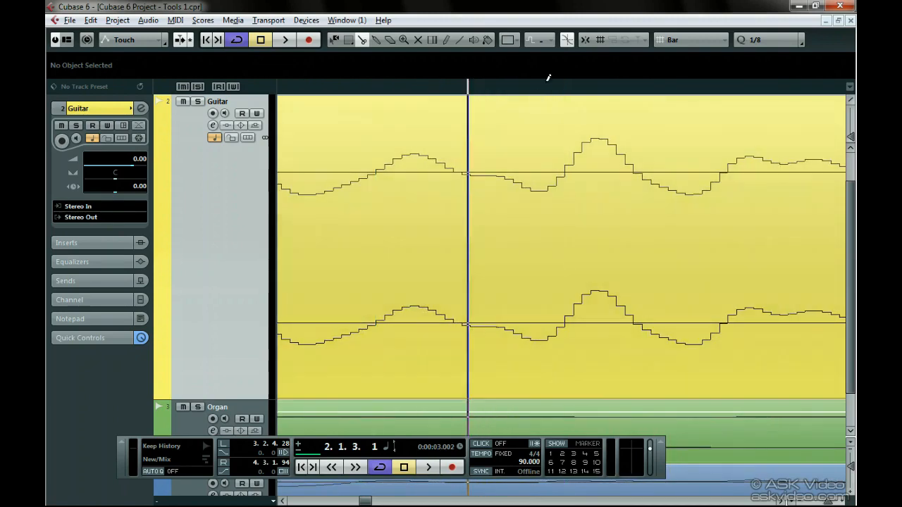
{"action": "left_click", "coordinate": [567, 43]}
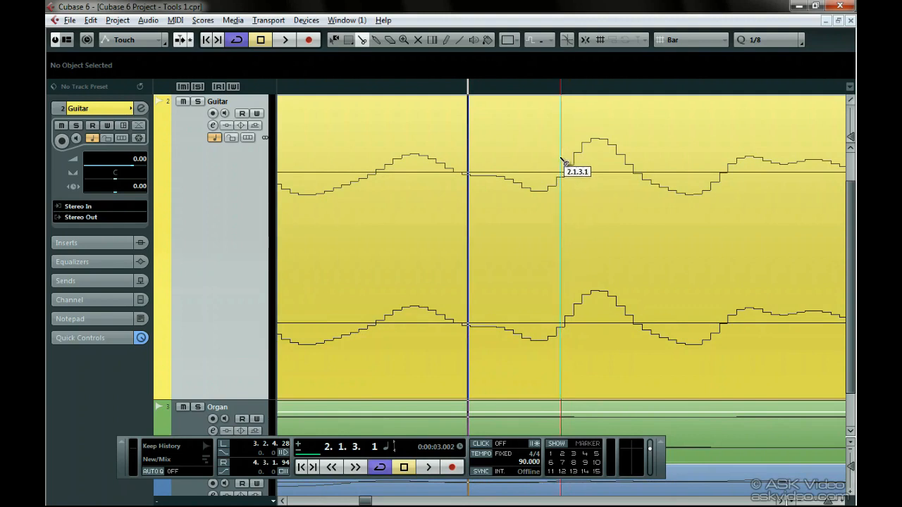
{"action": "left_click", "coordinate": [564, 165]}
{"action": "left_click", "coordinate": [633, 174]}
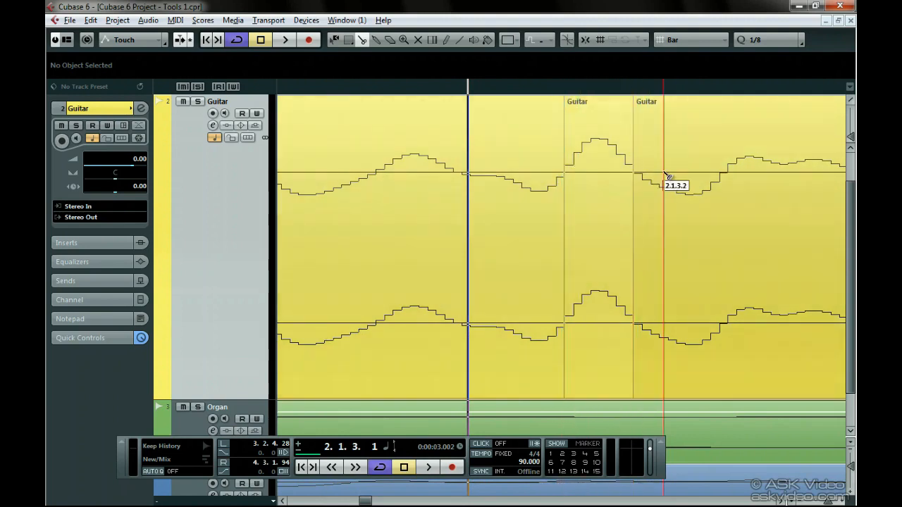
{"action": "left_click", "coordinate": [726, 174]}
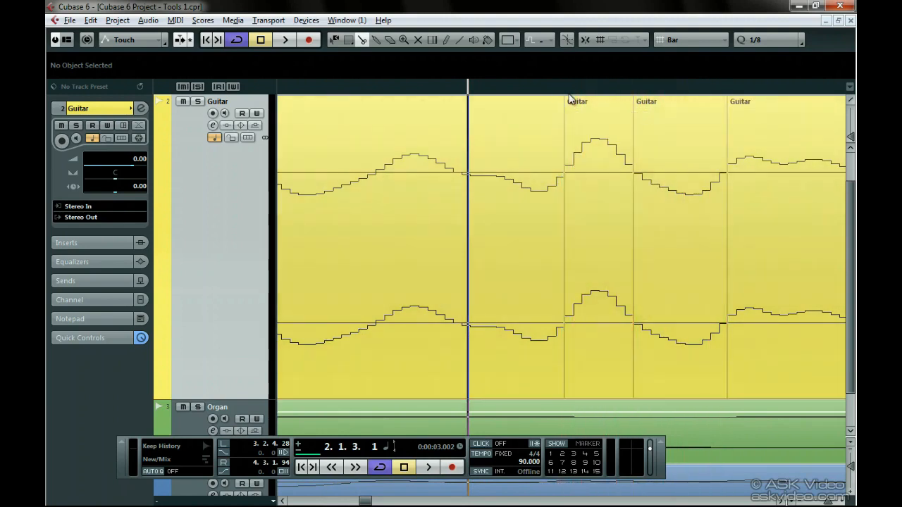
- Use the Glue tool to join the separate Guitar slices after 2.1.2.119 back into one continuous event
{"action": "left_click_drag", "start_coordinate": [564, 88], "coordinate": [438, 44]}
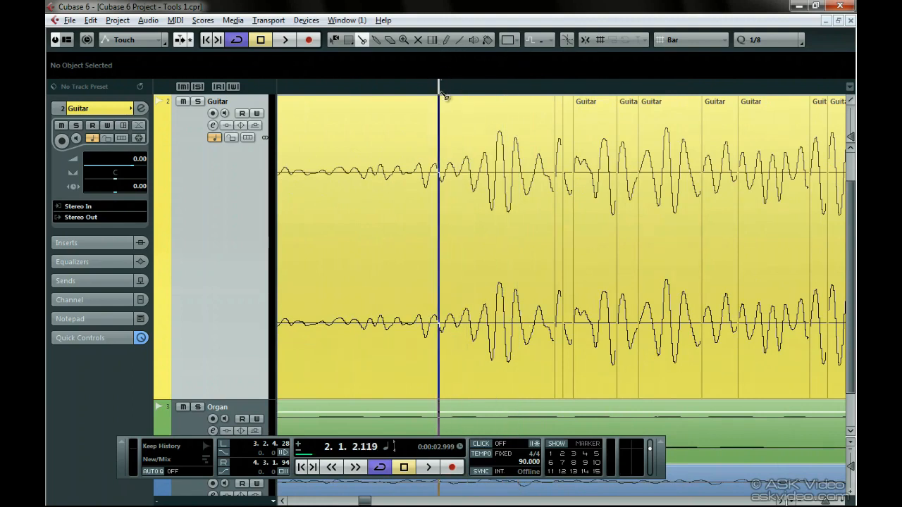
{"action": "right_click", "coordinate": [447, 134]}
{"action": "left_click", "coordinate": [491, 131]}
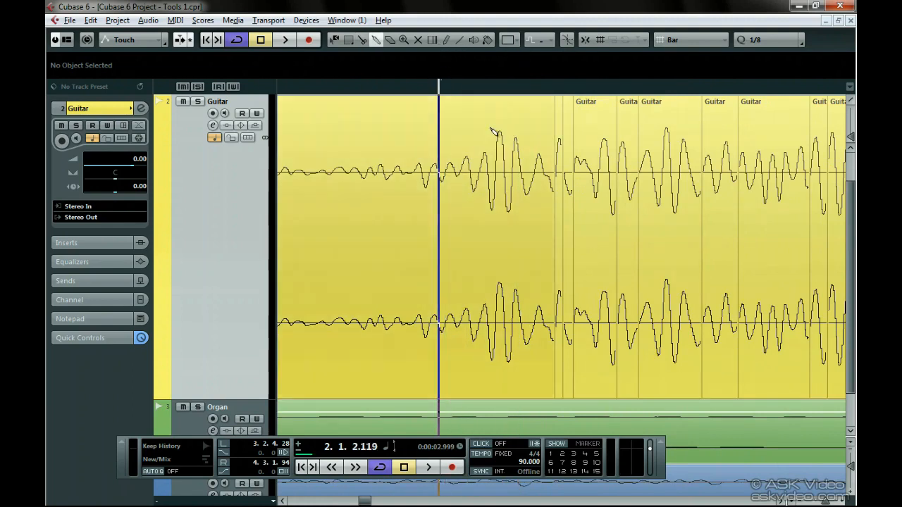
{"action": "left_click", "coordinate": [521, 164]}
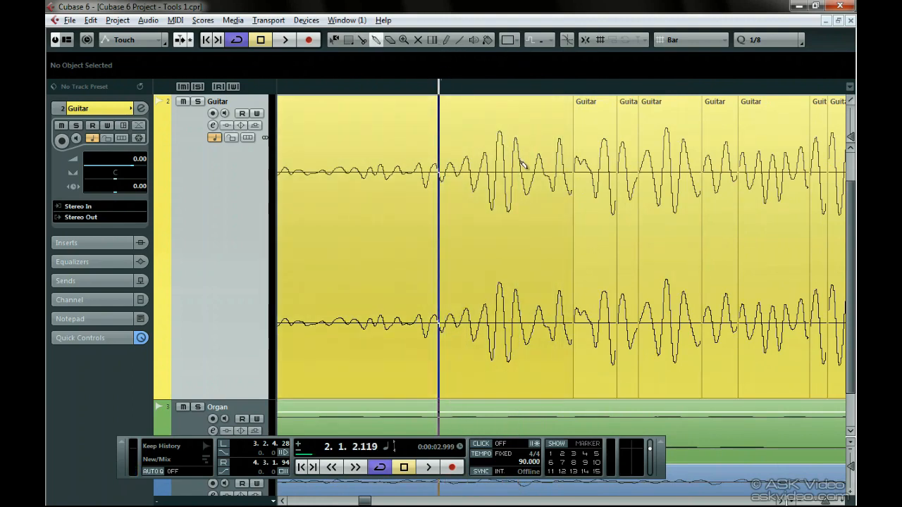
{"action": "left_click", "coordinate": [653, 167], "text": "alt"}
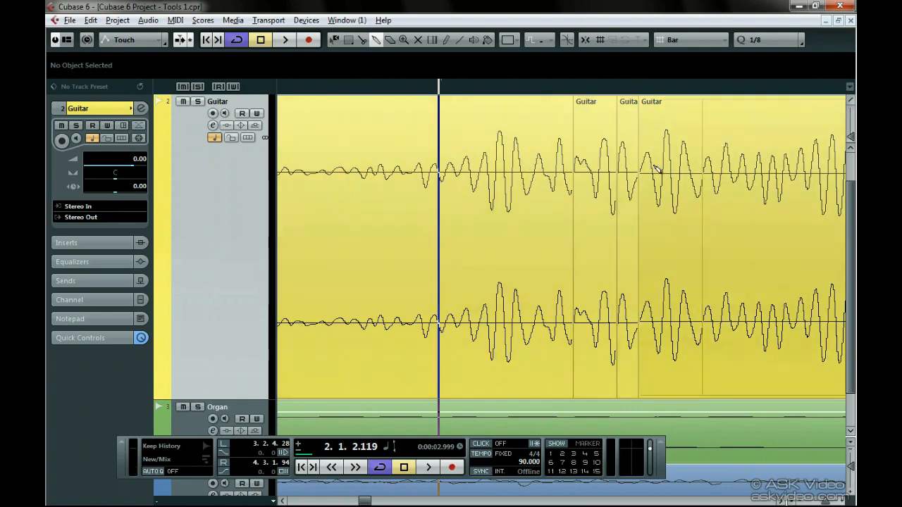
{"action": "left_click", "coordinate": [553, 185], "text": "alt"}
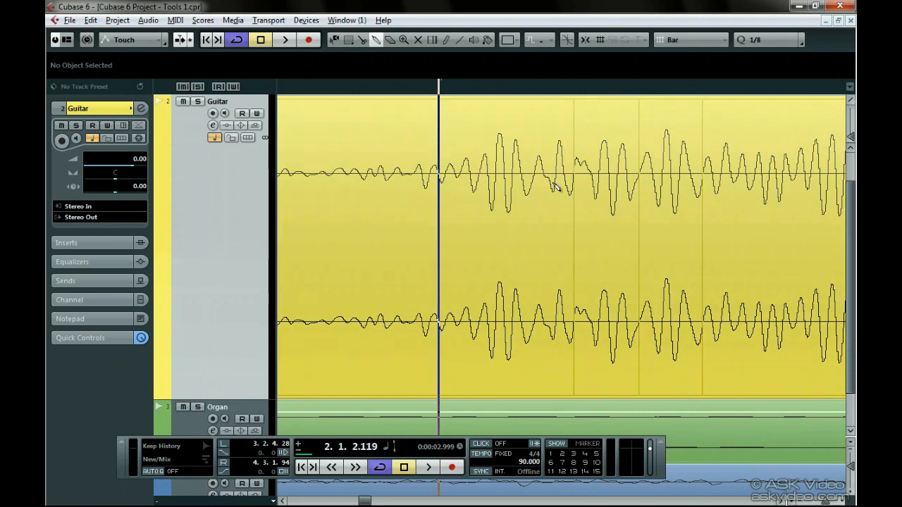
- Delete the glued Guitar event with the Erase tool and undo the deletion
{"action": "right_click", "coordinate": [554, 187]}
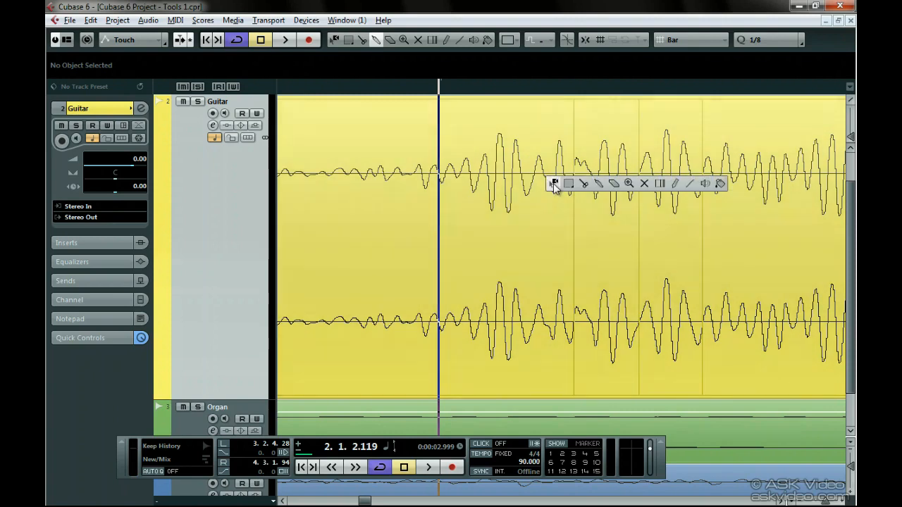
{"action": "left_click", "coordinate": [613, 185]}
{"action": "left_click", "coordinate": [548, 192]}
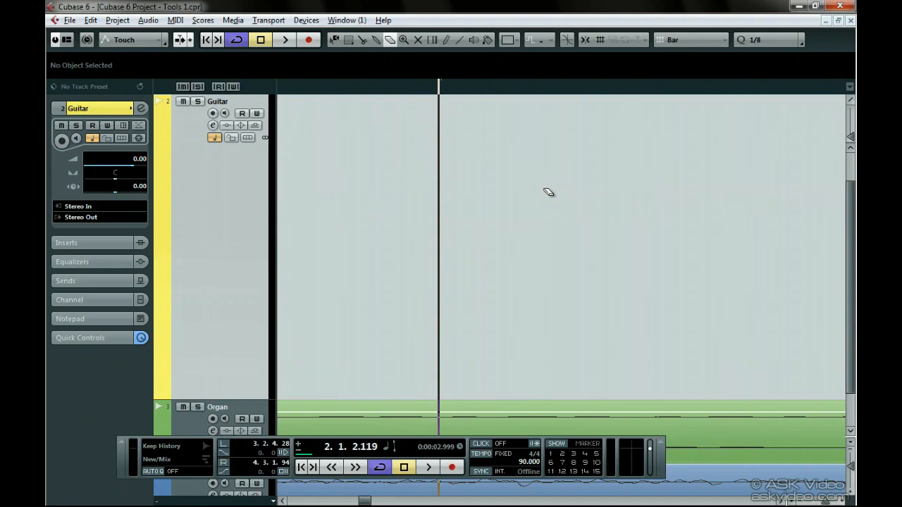
{"action": "key", "text": "ctrl+z"}
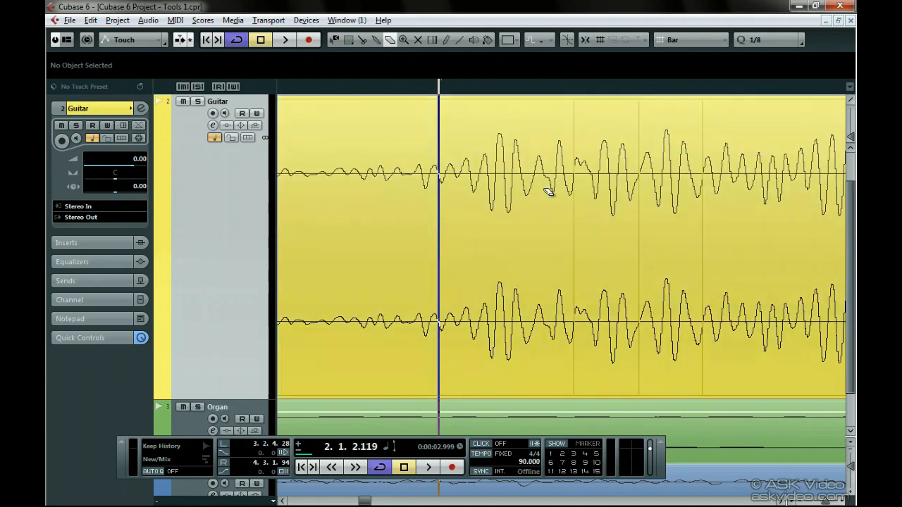
- Use the Zoom tool to magnify a region of the Guitar waveform just after the cursor, and zoom out in stages
{"action": "right_click", "coordinate": [548, 192]}
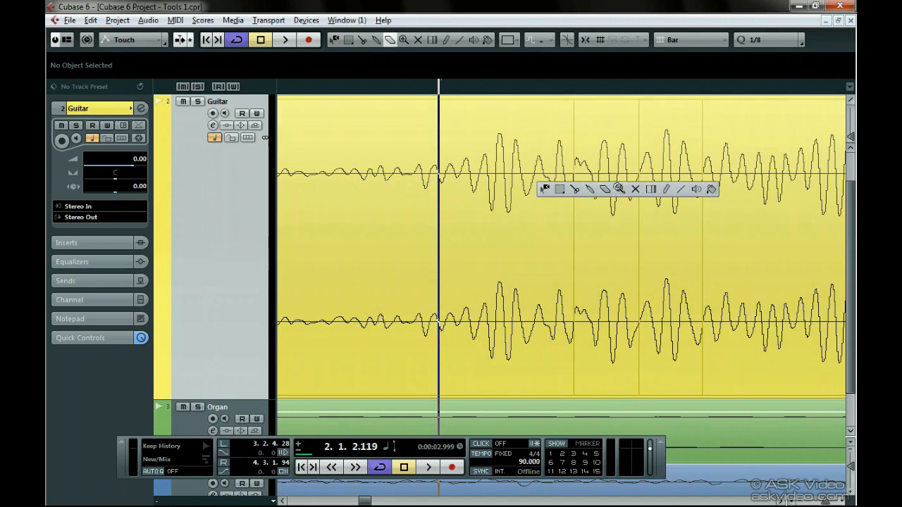
{"action": "left_click", "coordinate": [624, 189]}
{"action": "left_click_drag", "start_coordinate": [418, 129], "coordinate": [614, 360]}
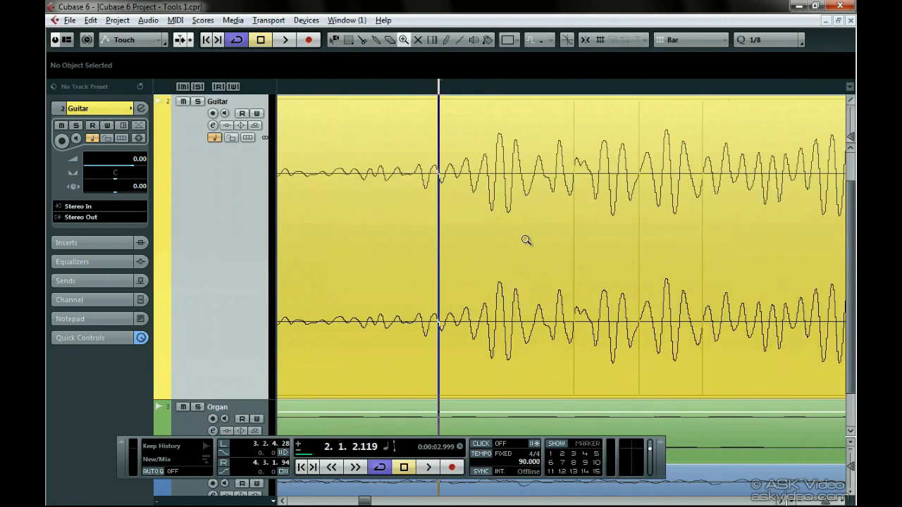
{"action": "left_click", "coordinate": [526, 240]}
{"action": "left_click", "coordinate": [525, 240], "text": "alt"}
{"action": "left_click", "coordinate": [527, 240]}
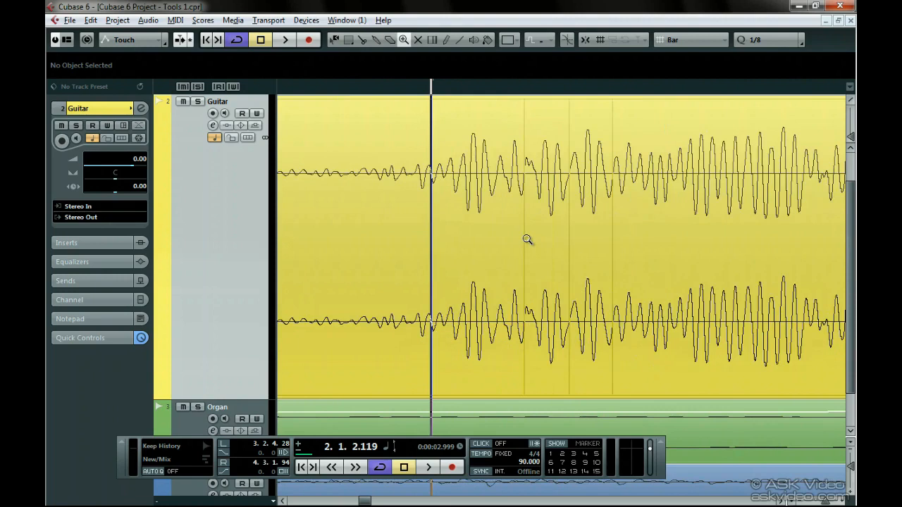
{"action": "left_click", "coordinate": [527, 240], "text": "alt"}
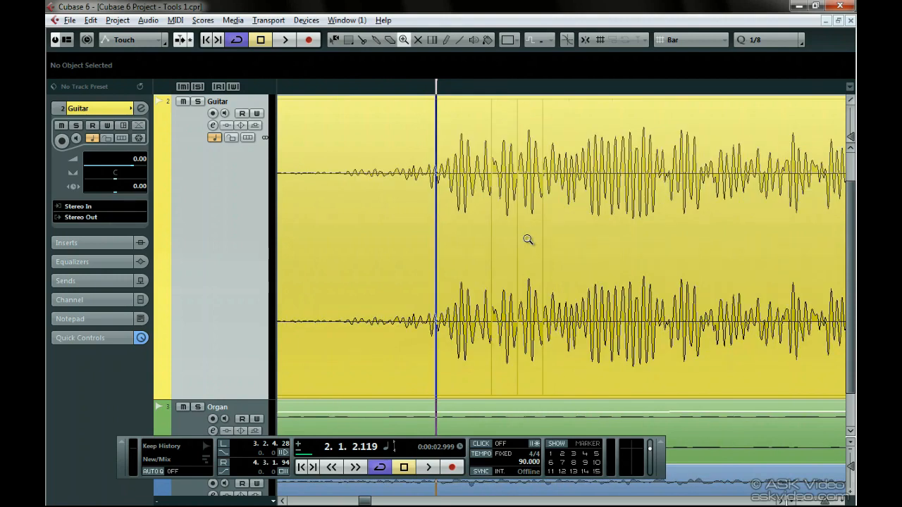